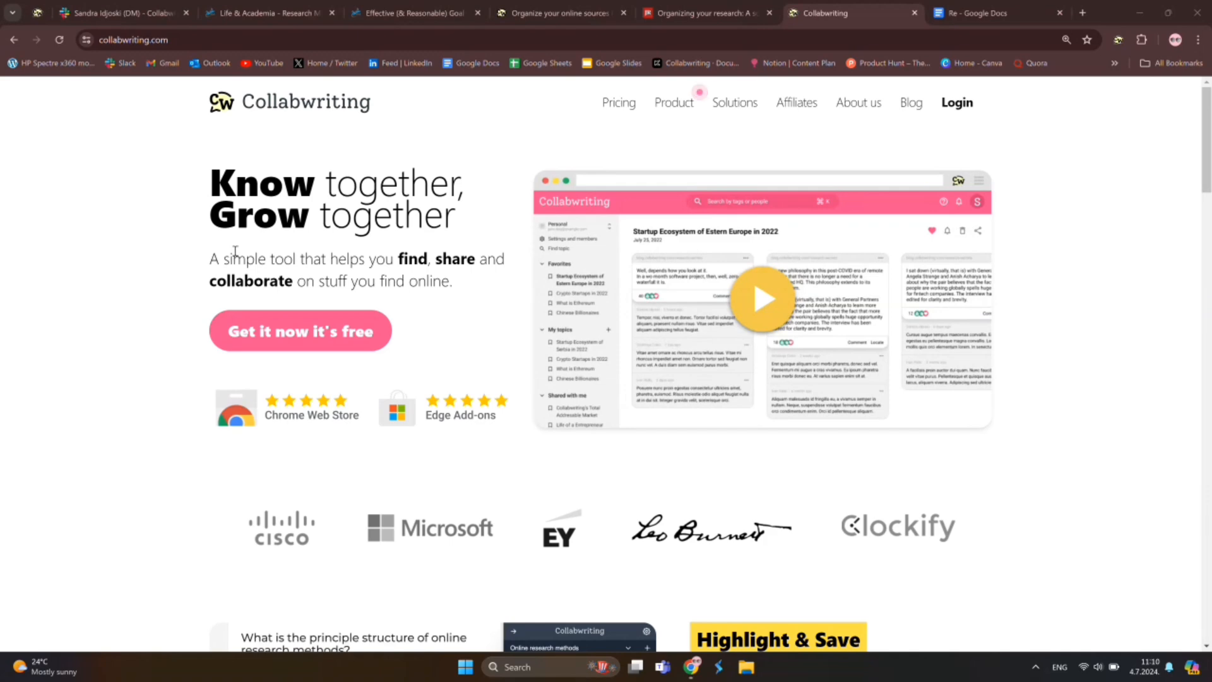
Switch to the goal-setting article and bring up the Collabwriting panel beside it
scroll(262, 389, down, 5)
scroll(262, 388, down, 12)
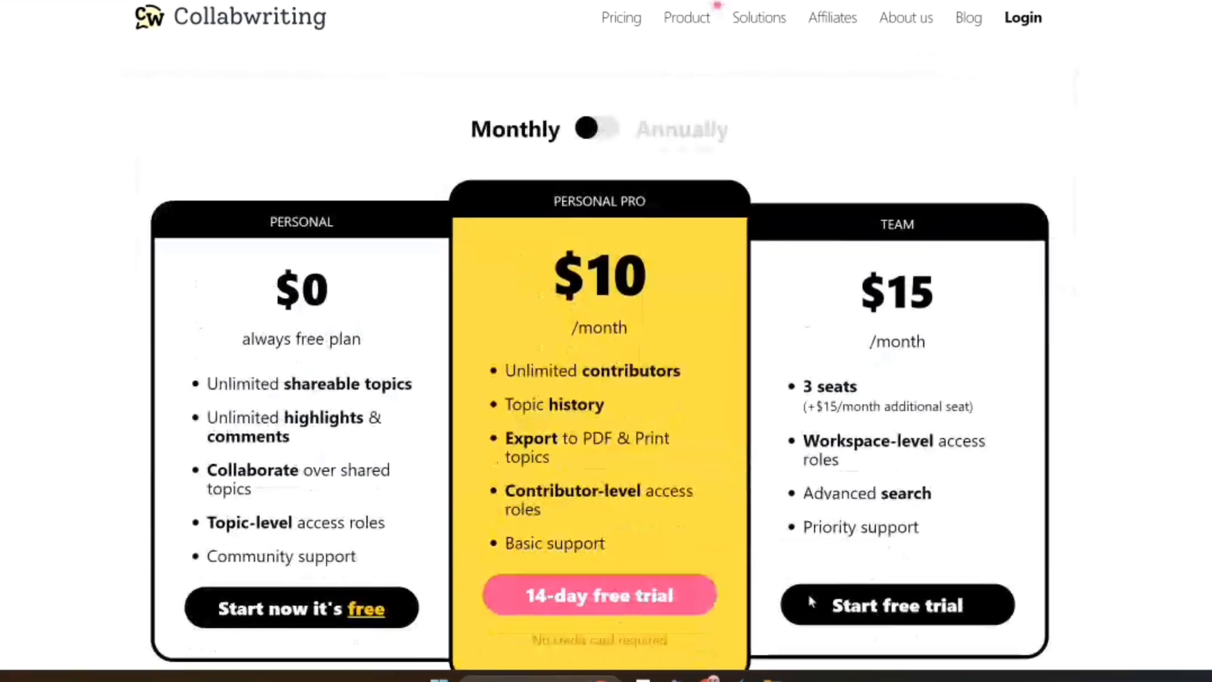
scroll(909, 290, up, 6)
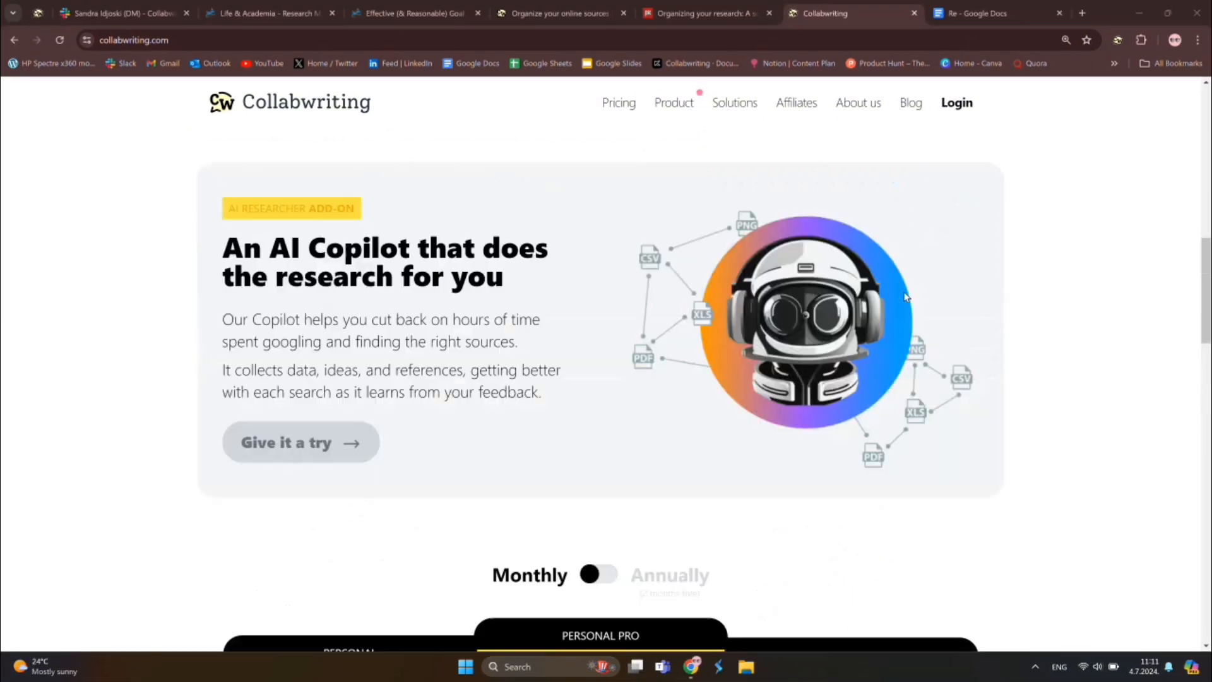
scroll(830, 306, up, 10)
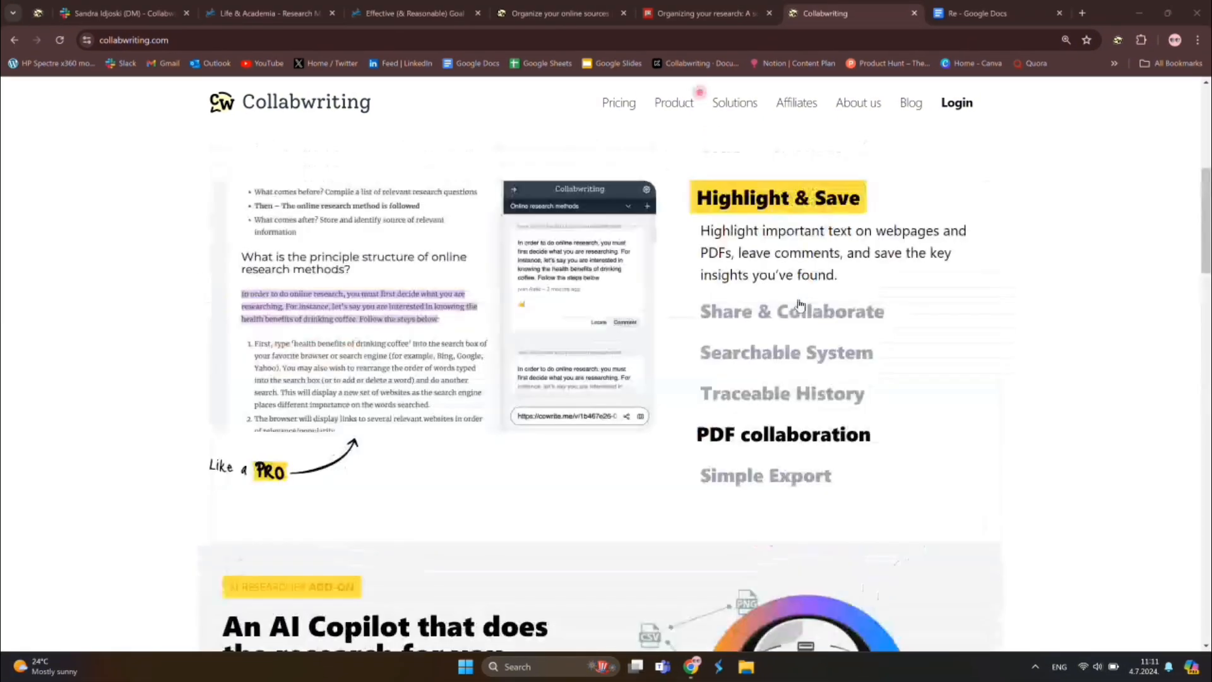
scroll(799, 306, up, 2)
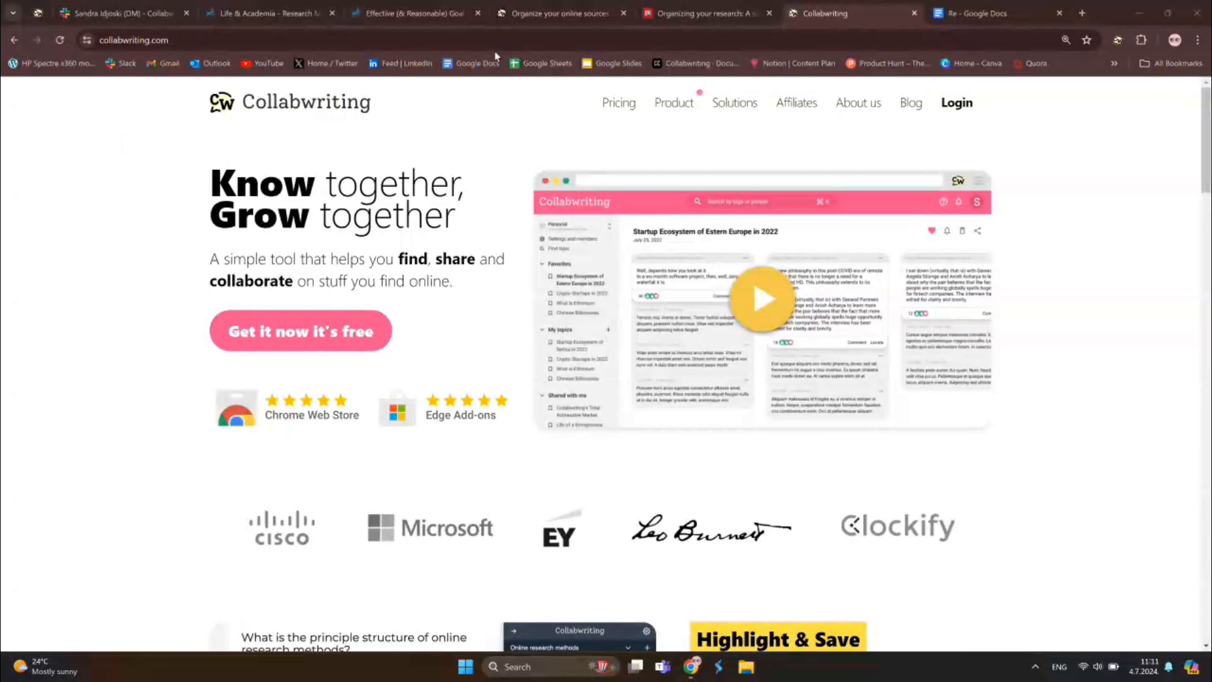
click(410, 13)
scroll(410, 261, down, 4)
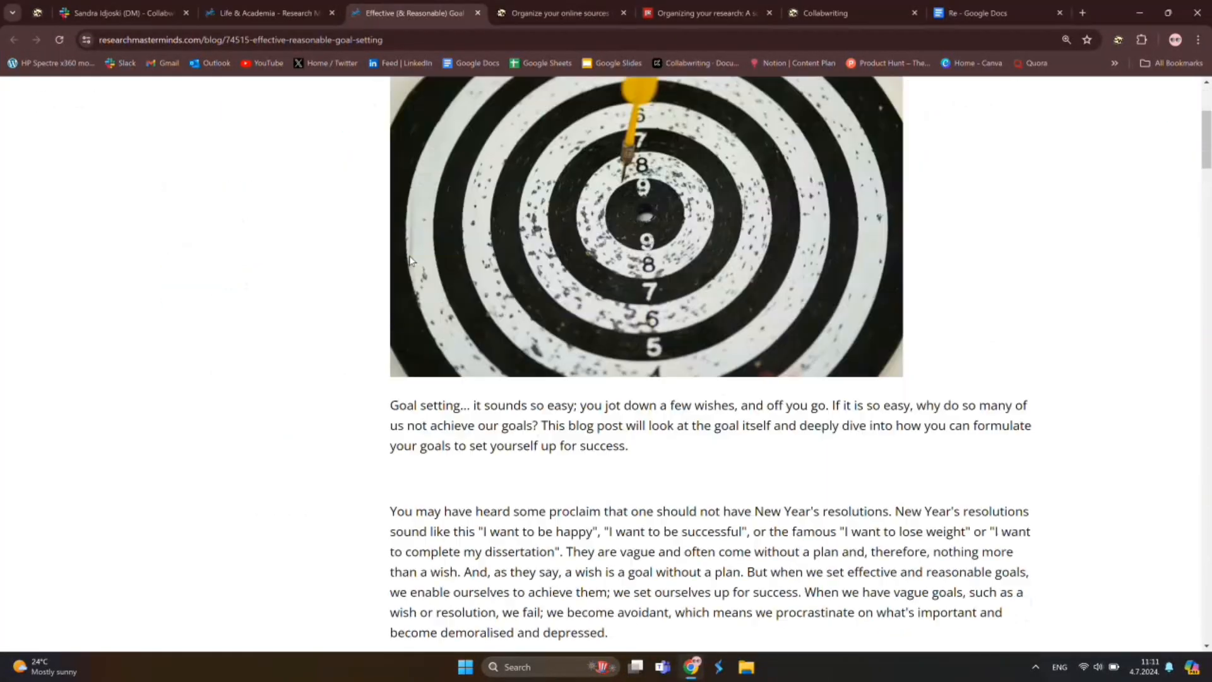
scroll(411, 260, down, 1)
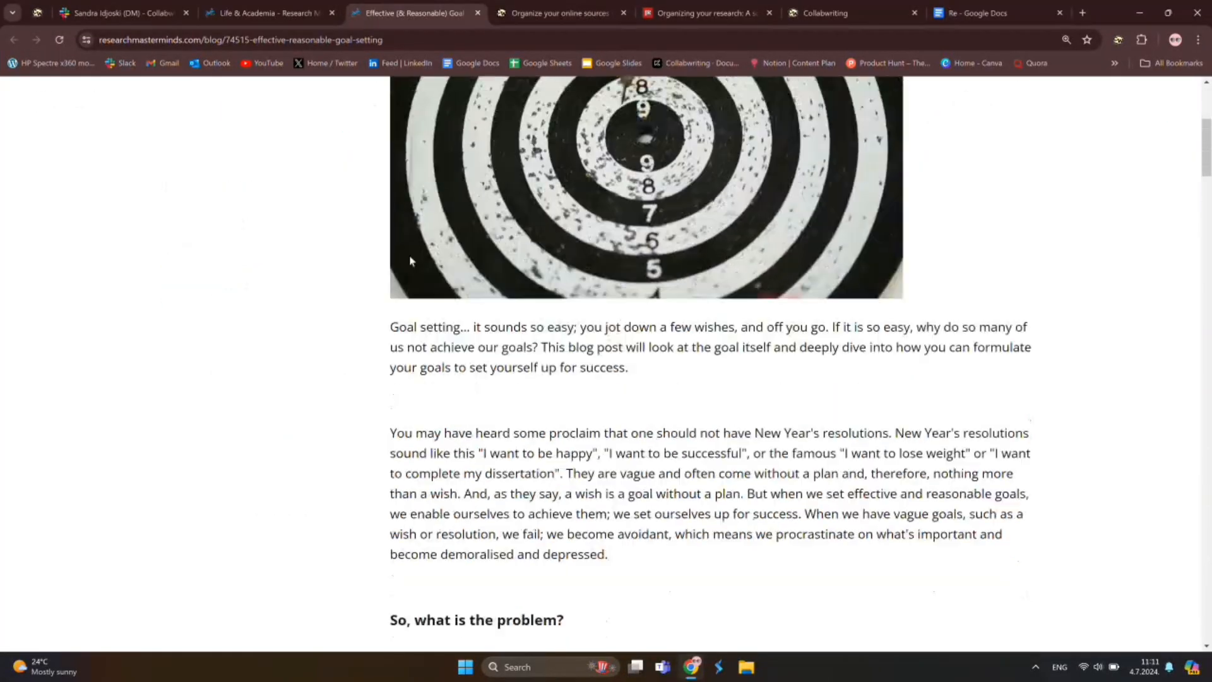
click(1117, 39)
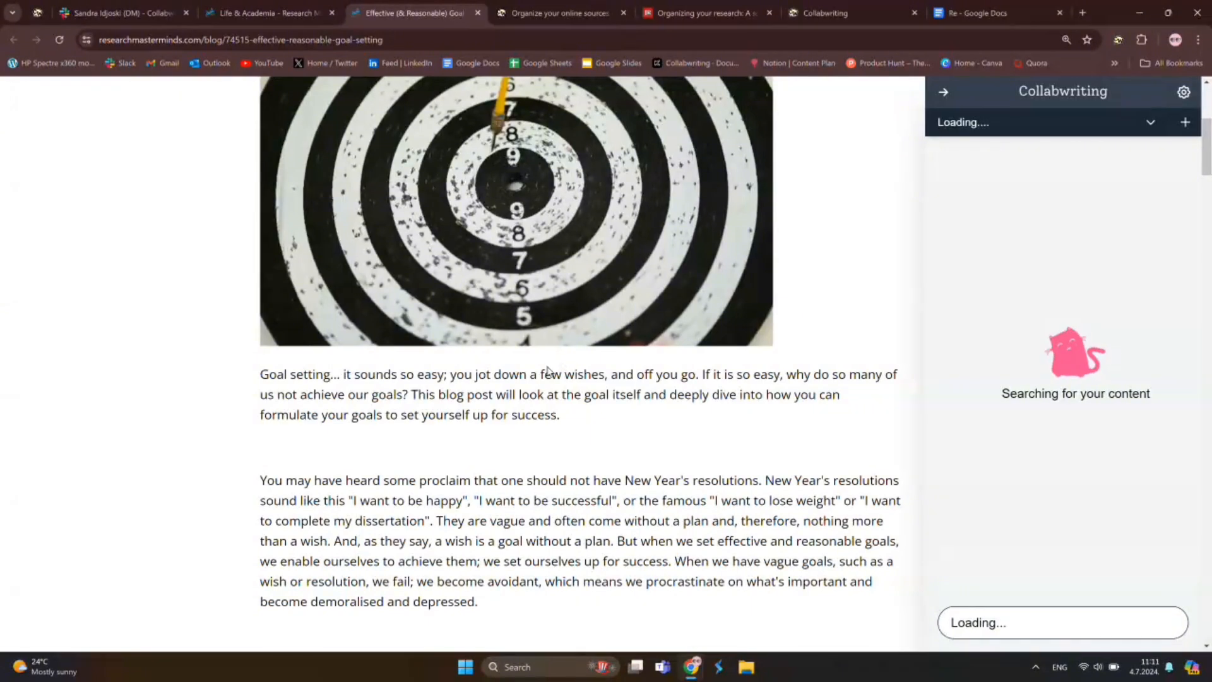
Create and confirm a new topic named 'Effective (& Reasonable) Goal Setting'
click(1149, 121)
scroll(1049, 422, down, 3)
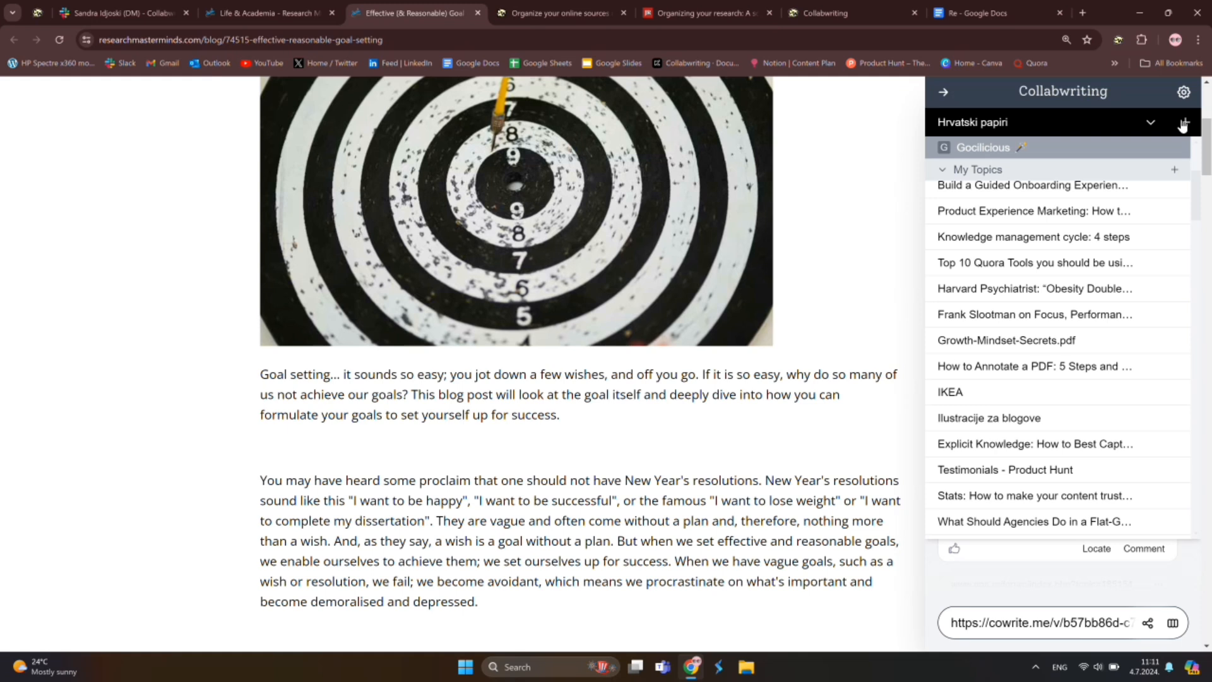
click(1184, 122)
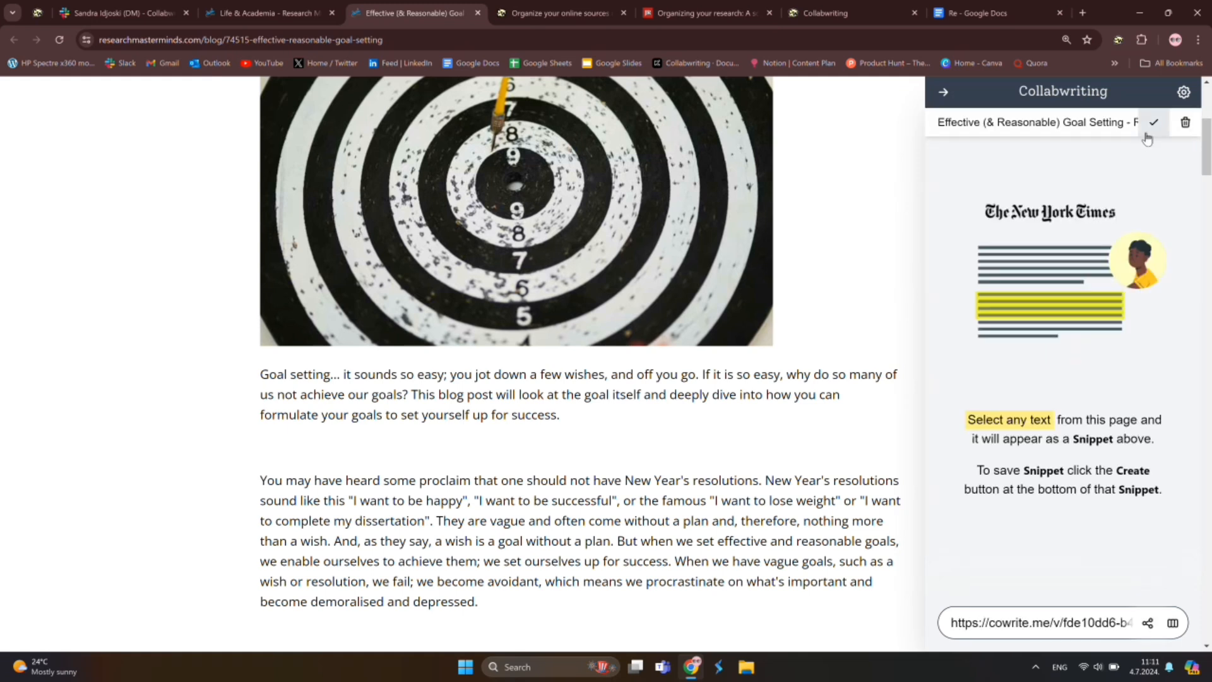
click(1153, 124)
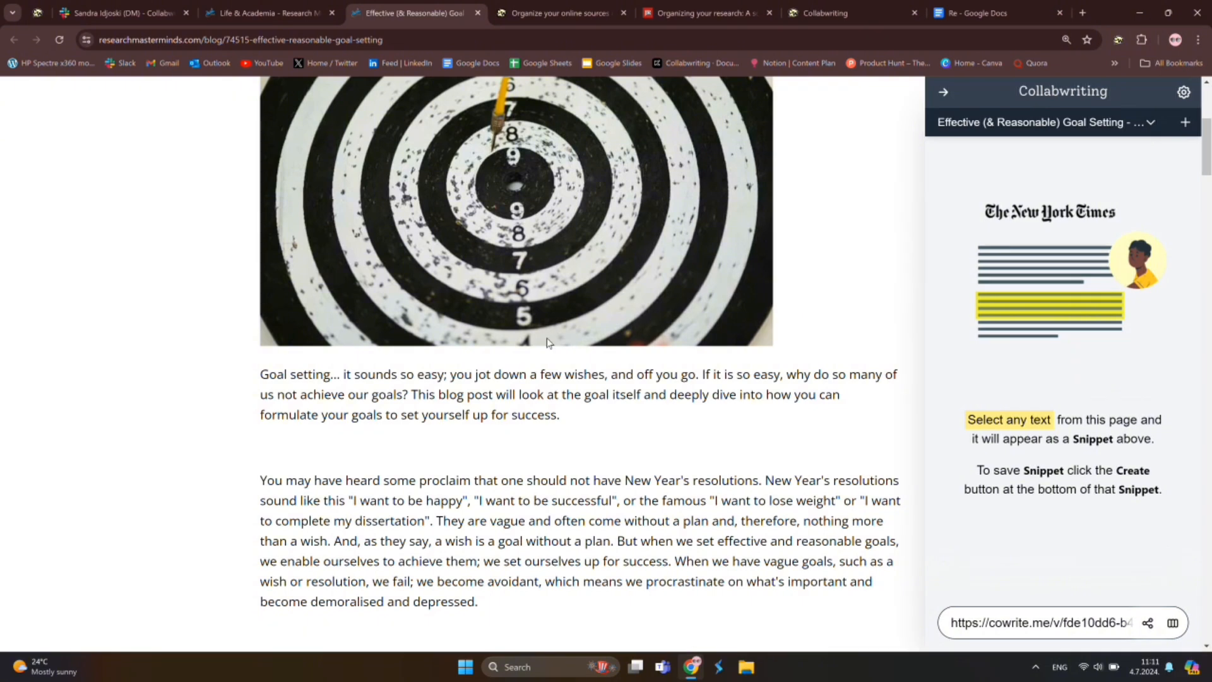
scroll(421, 357, down, 1)
scroll(300, 337, down, 1)
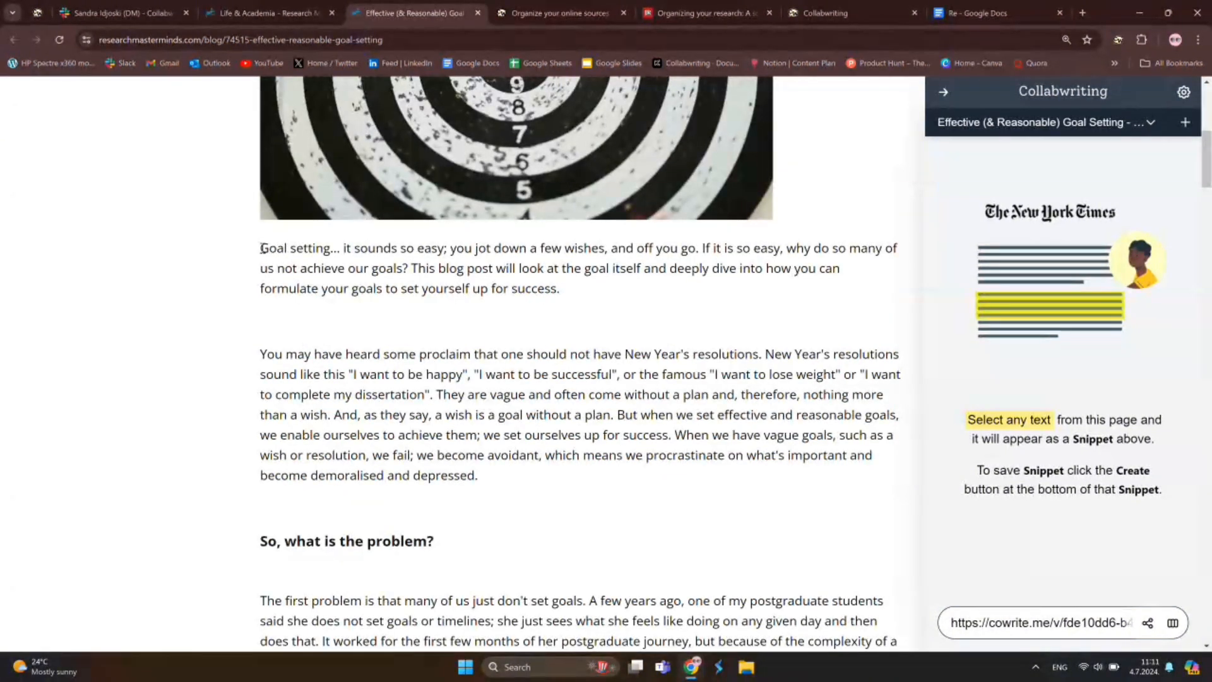
Save the article's opening paragraph and the first-problem paragraph as snippets
drag(260, 248, 414, 249)
drag(513, 264, 609, 288)
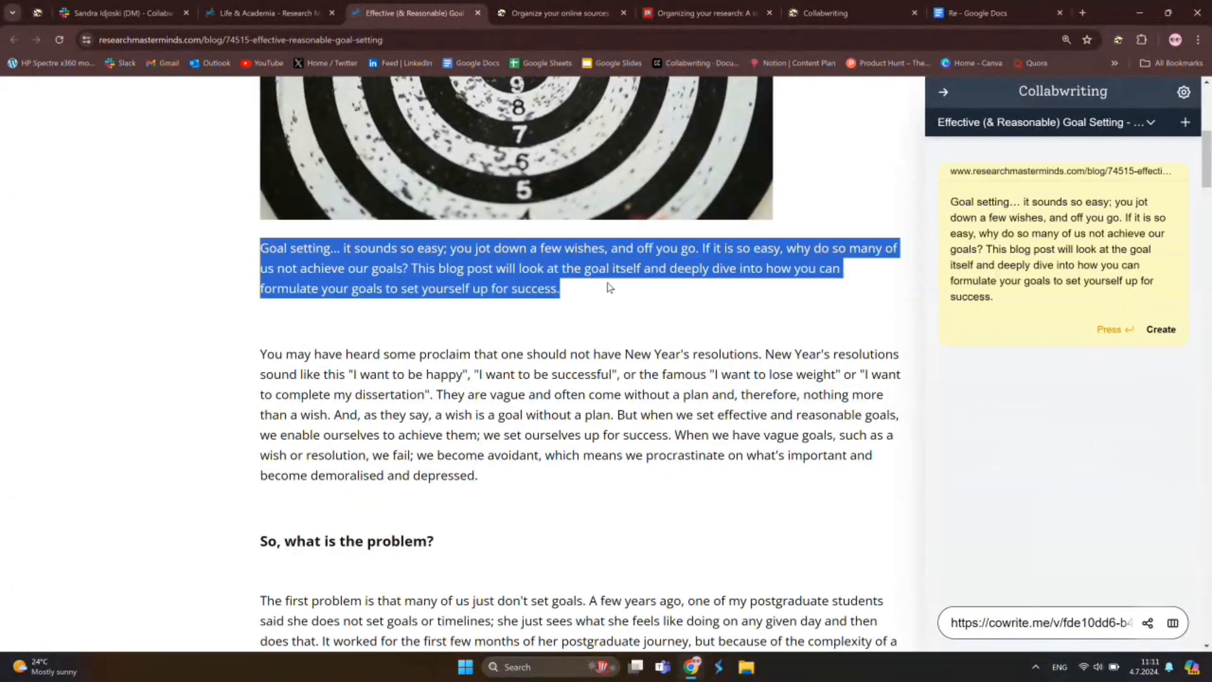
click(1161, 329)
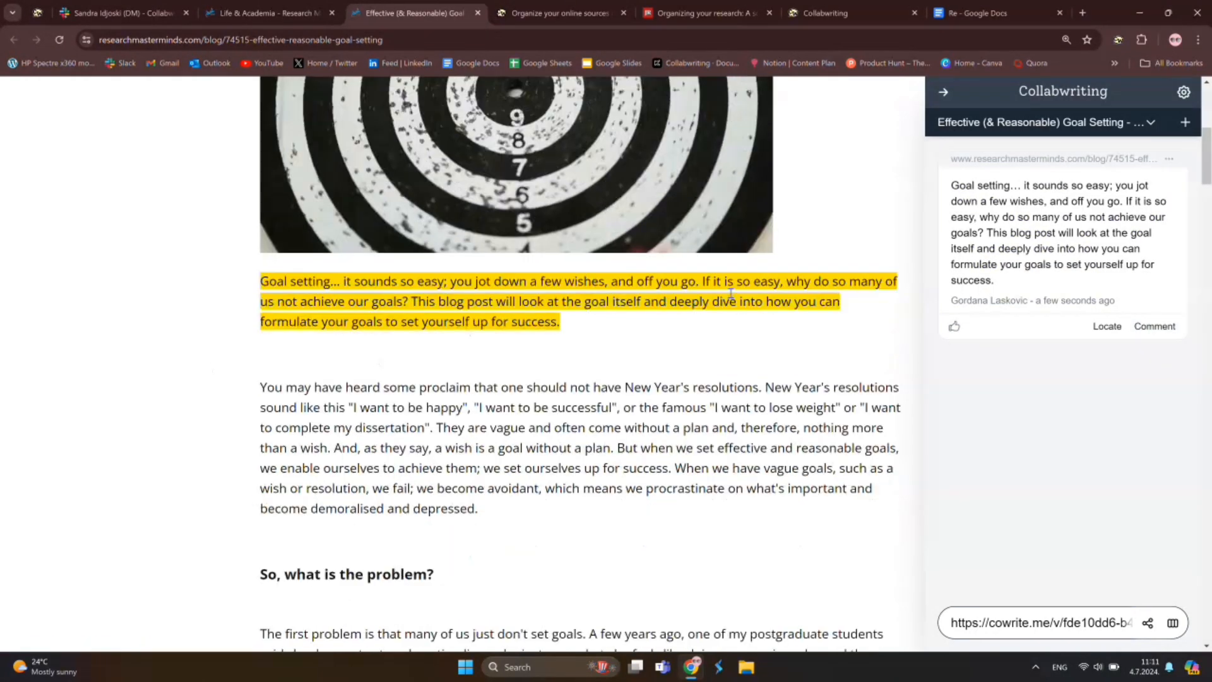
scroll(482, 341, down, 2)
scroll(483, 341, down, 2)
drag(260, 378, 821, 481)
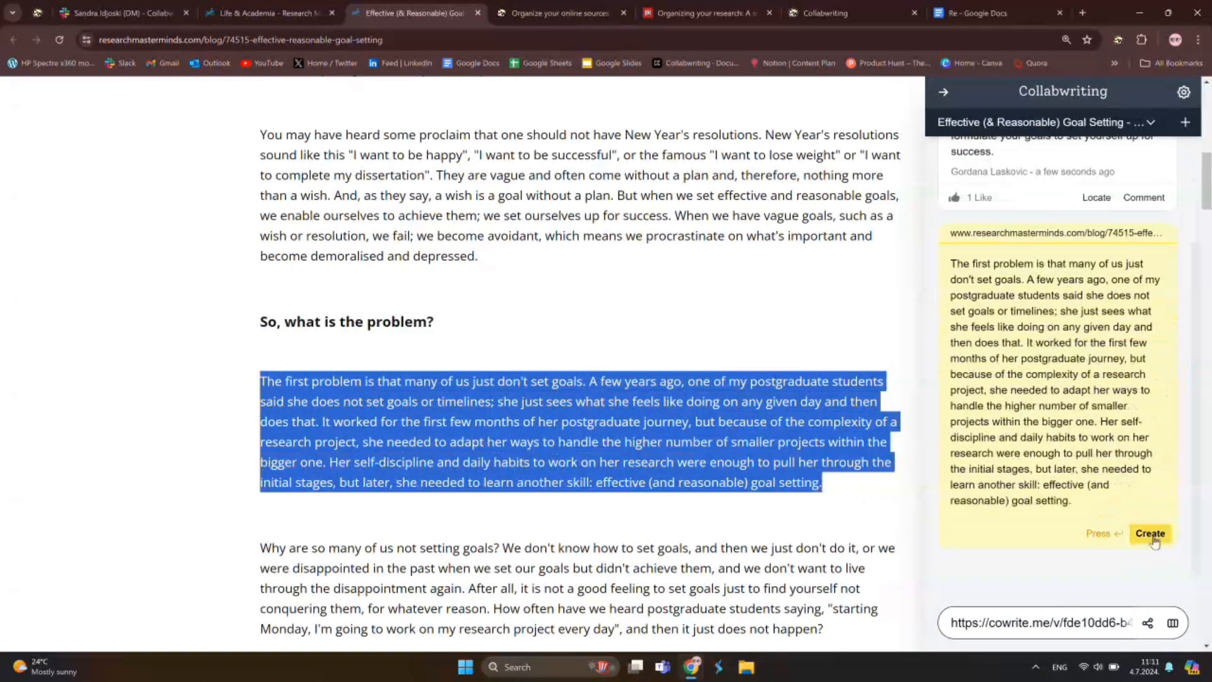
click(1150, 536)
scroll(261, 257, down, 1)
Start adding a title to the second snippet through its options menu
drag(262, 255, 458, 251)
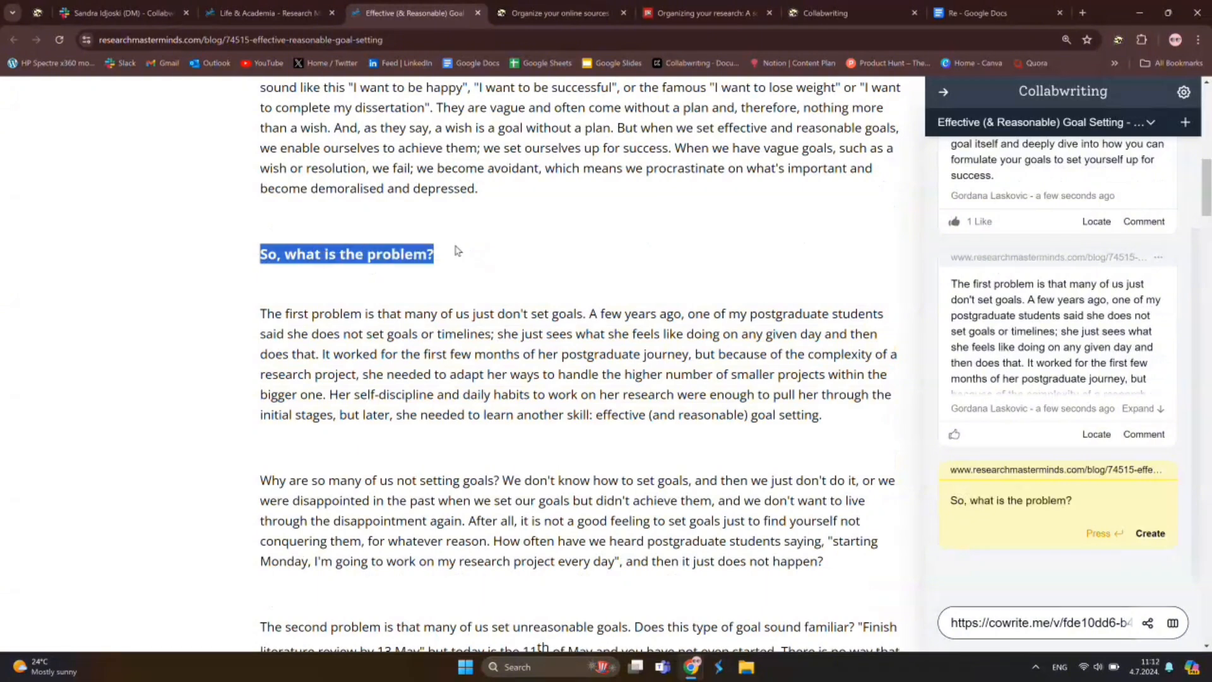
click(665, 303)
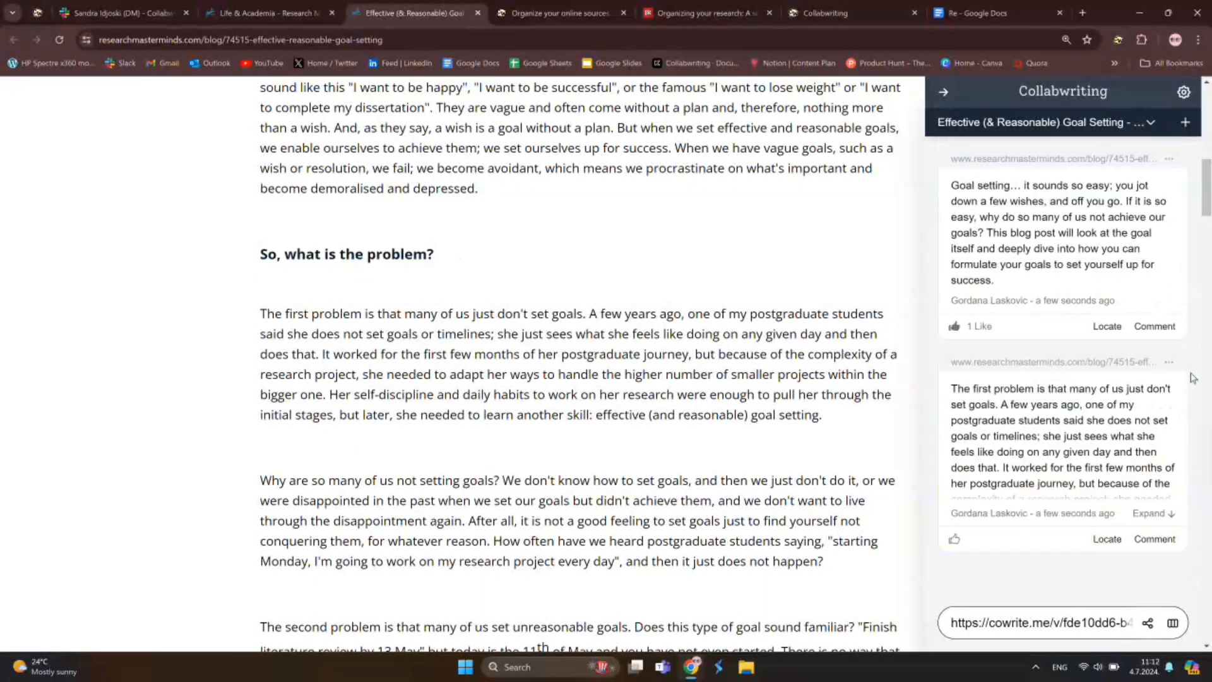
click(1169, 362)
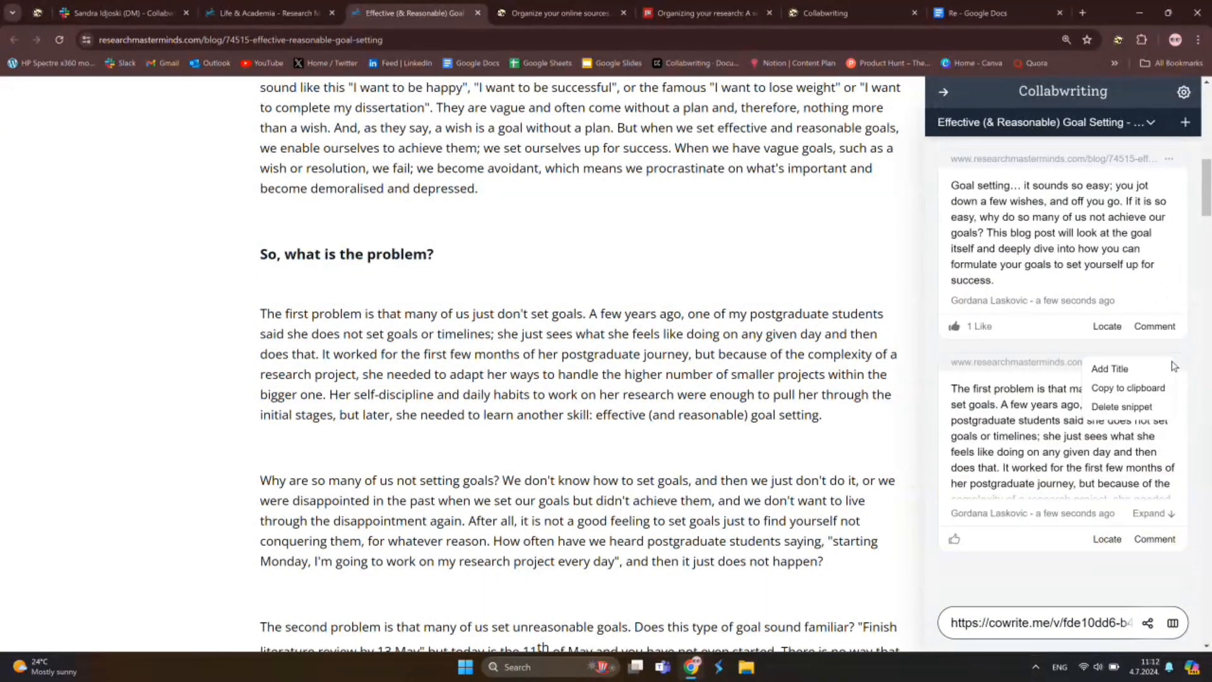
click(1111, 369)
Title the second snippet 'So, what is the problem?' and save the dartboard image to the topic
text(So, what is the problem?)
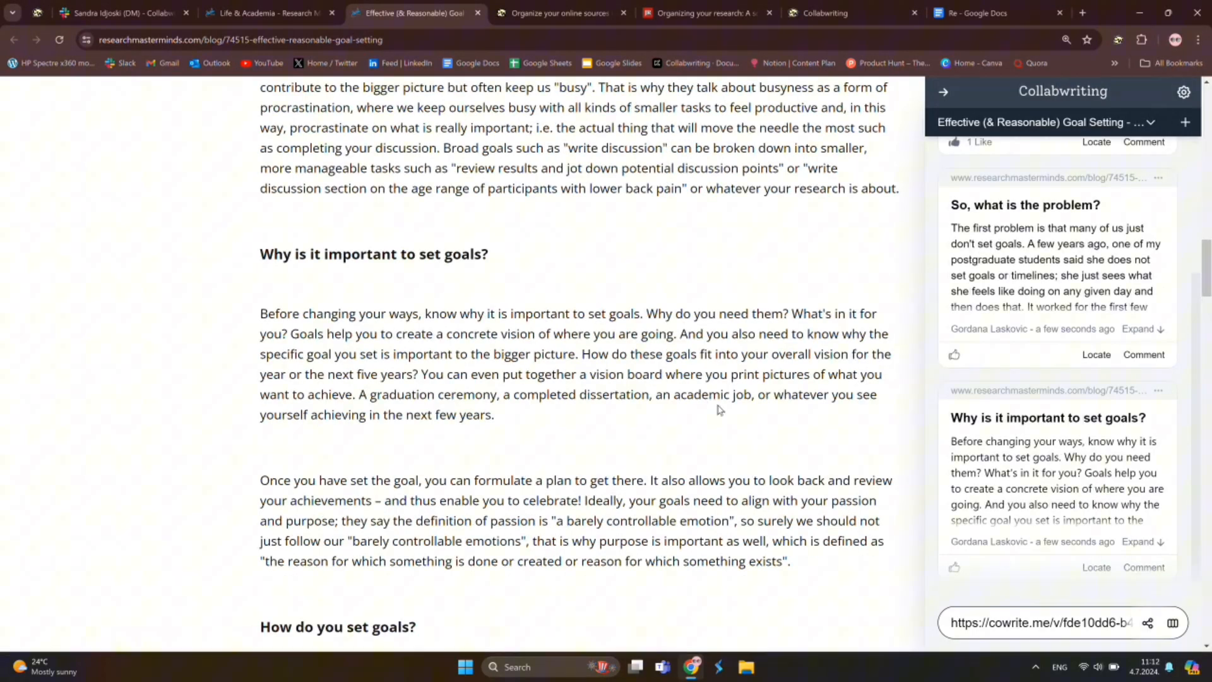
scroll(719, 410, down, 20)
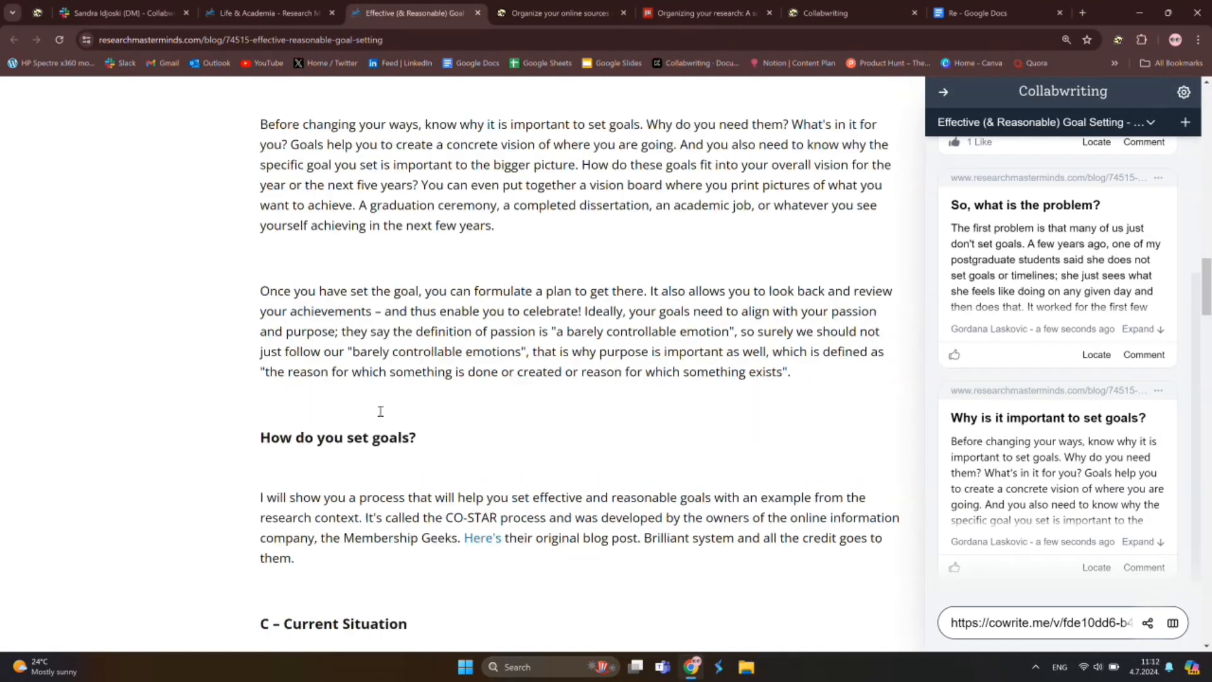
scroll(286, 328, up, 20)
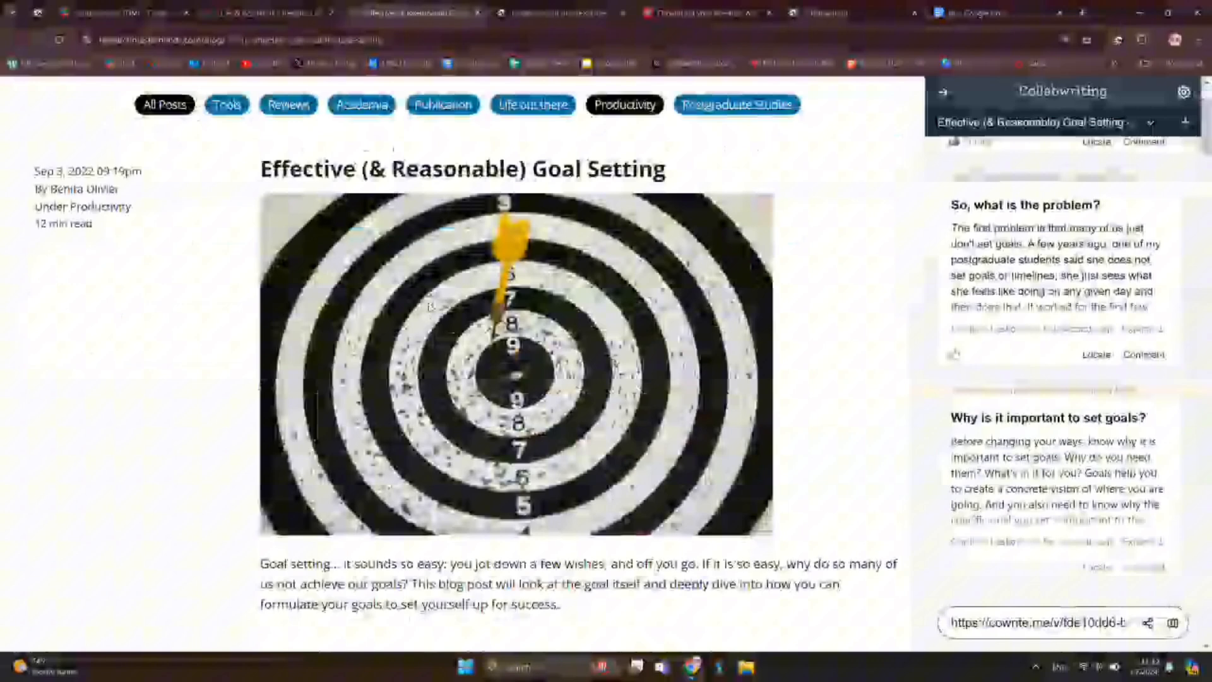
right_click(431, 306)
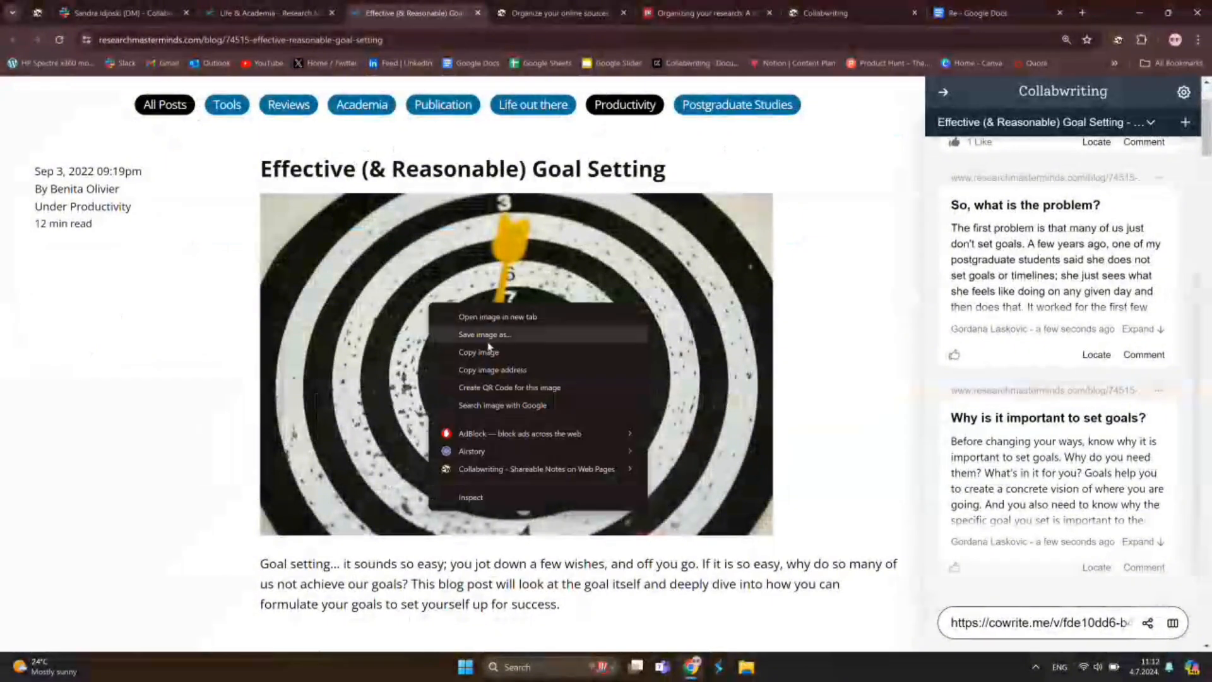
click(527, 493)
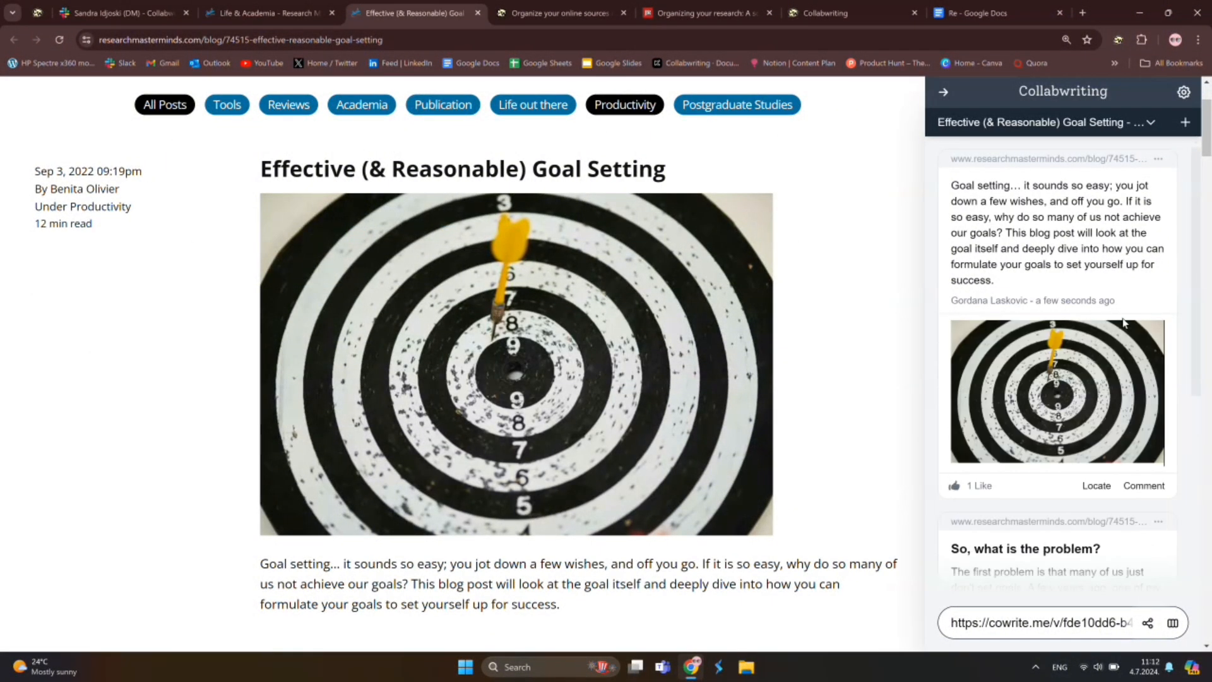
Set the topic's general access to anyone with the link, with the Commenter role
click(1147, 624)
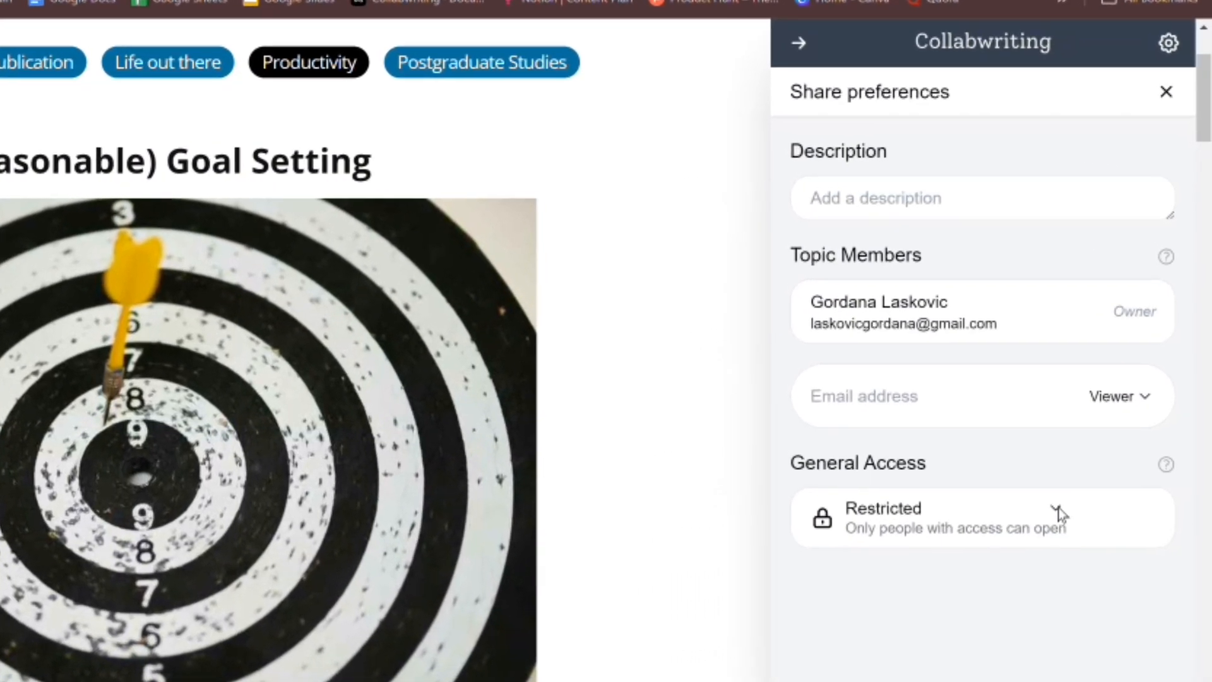
click(1113, 397)
click(942, 603)
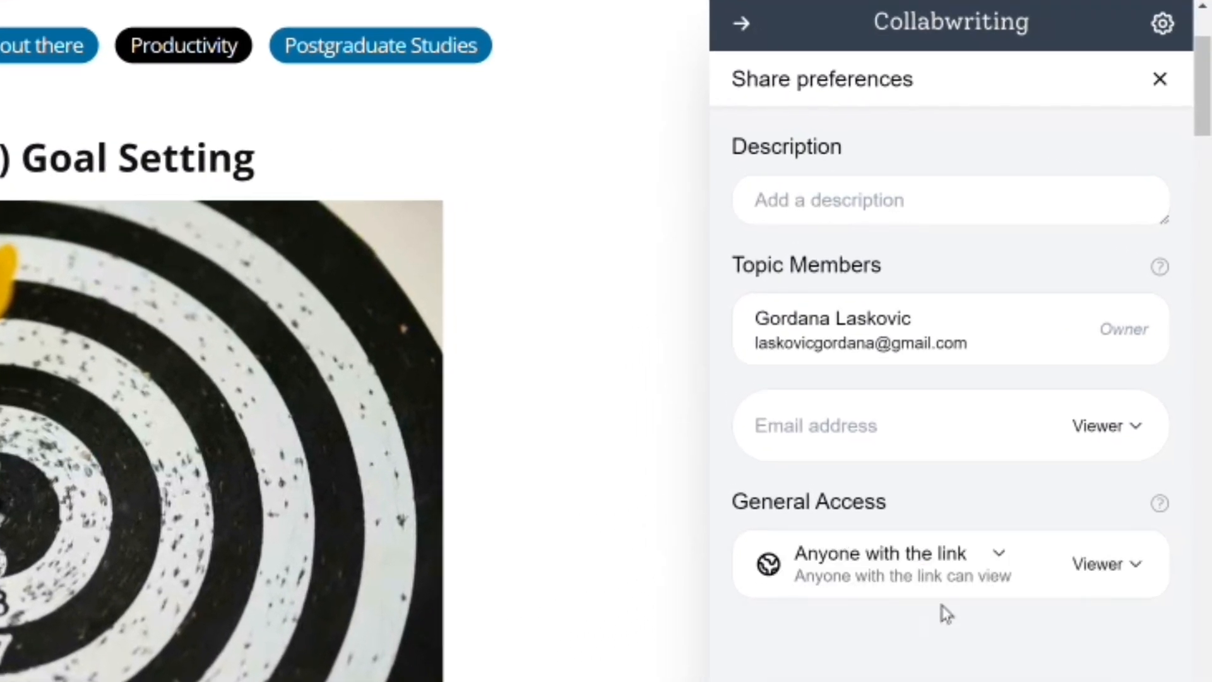
click(1118, 568)
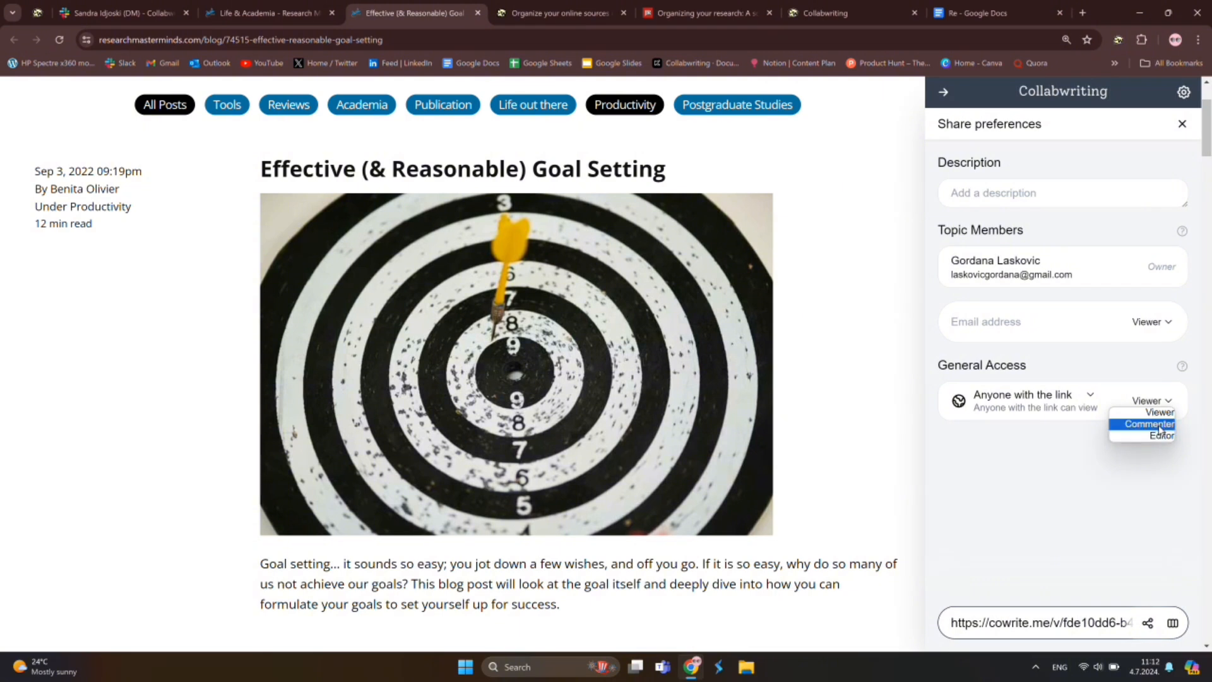
click(1160, 424)
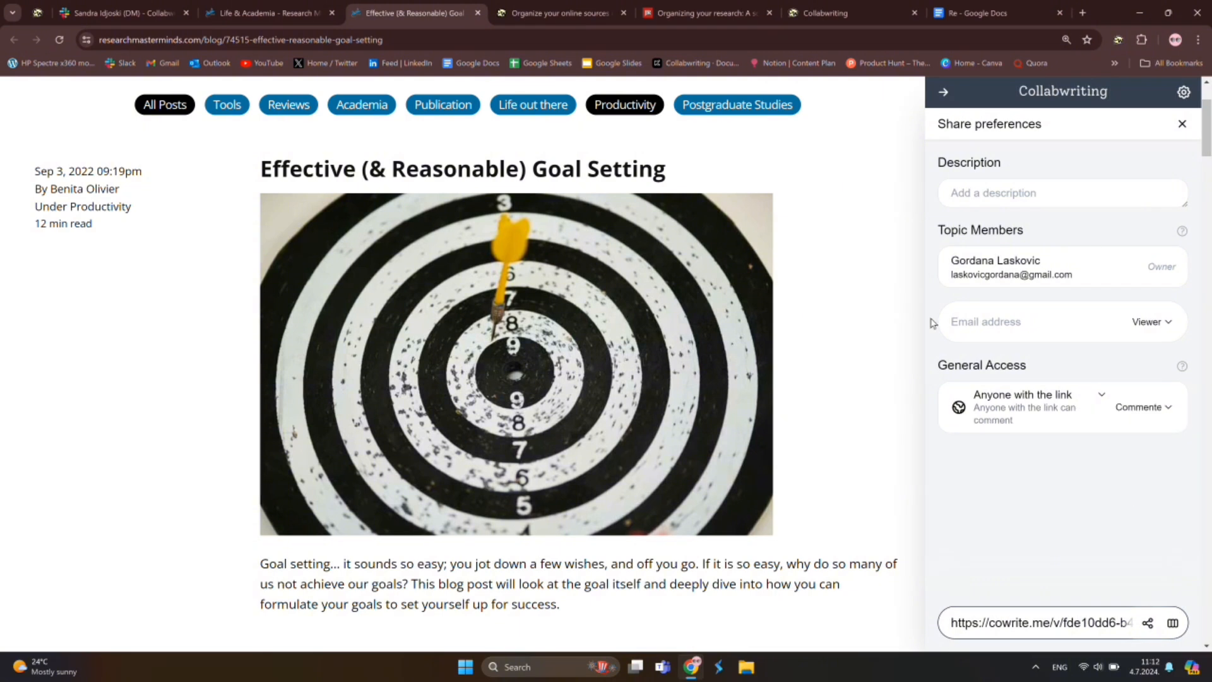
Set the invite role to Commenter, then enter a collaborator's e-mail and clear it as invalid
click(1170, 324)
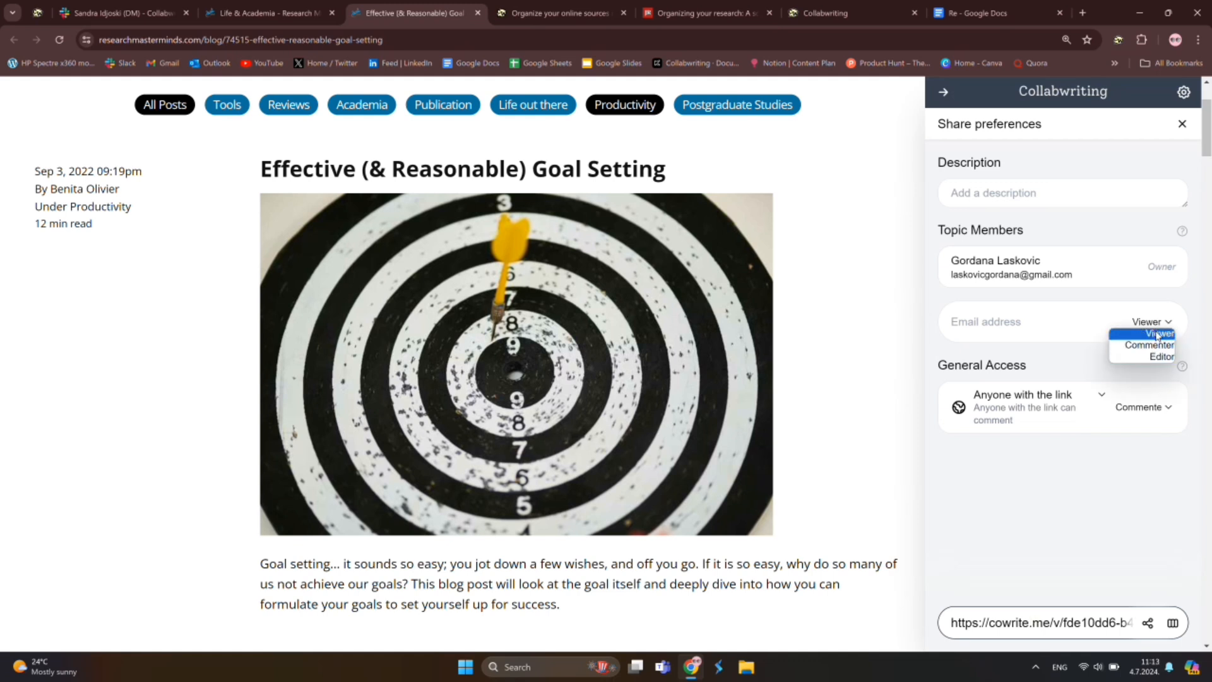
click(1161, 346)
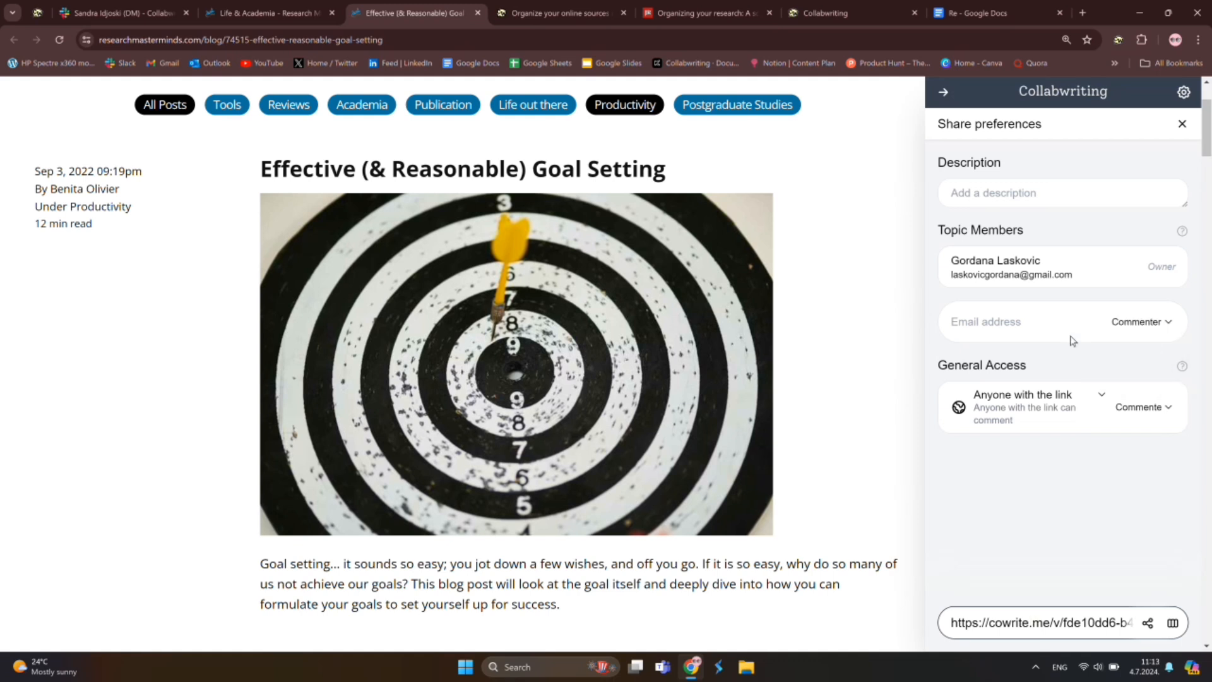
click(1067, 329)
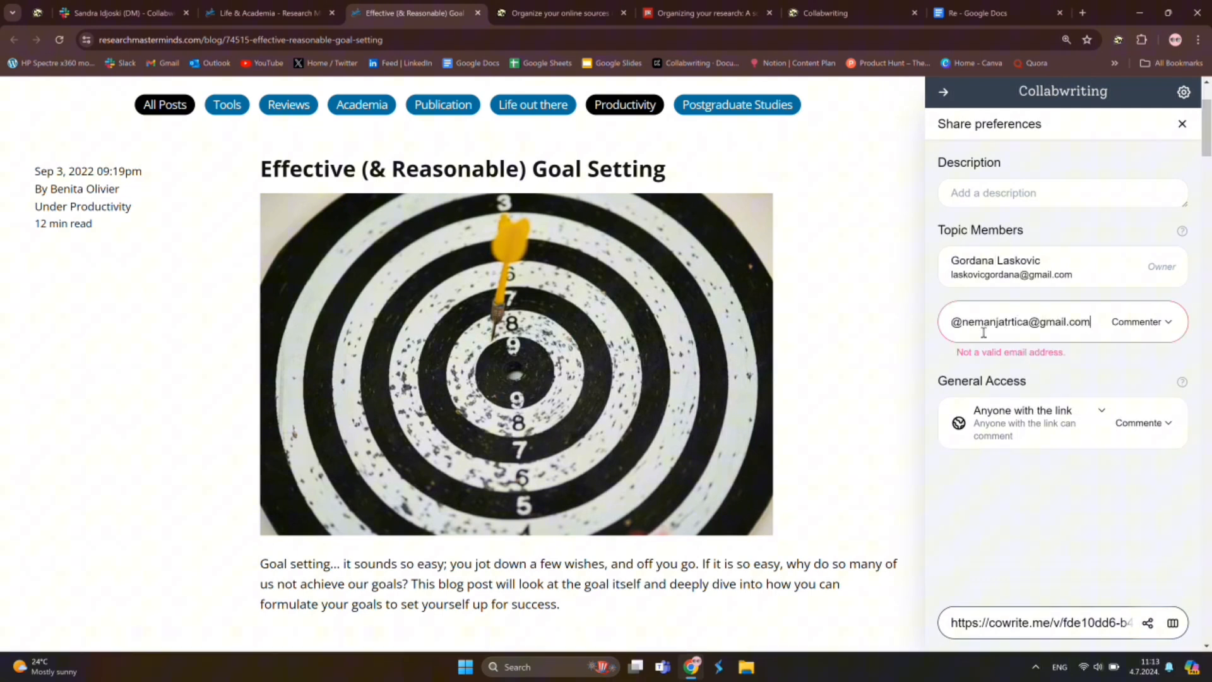
key(ctrl+a)
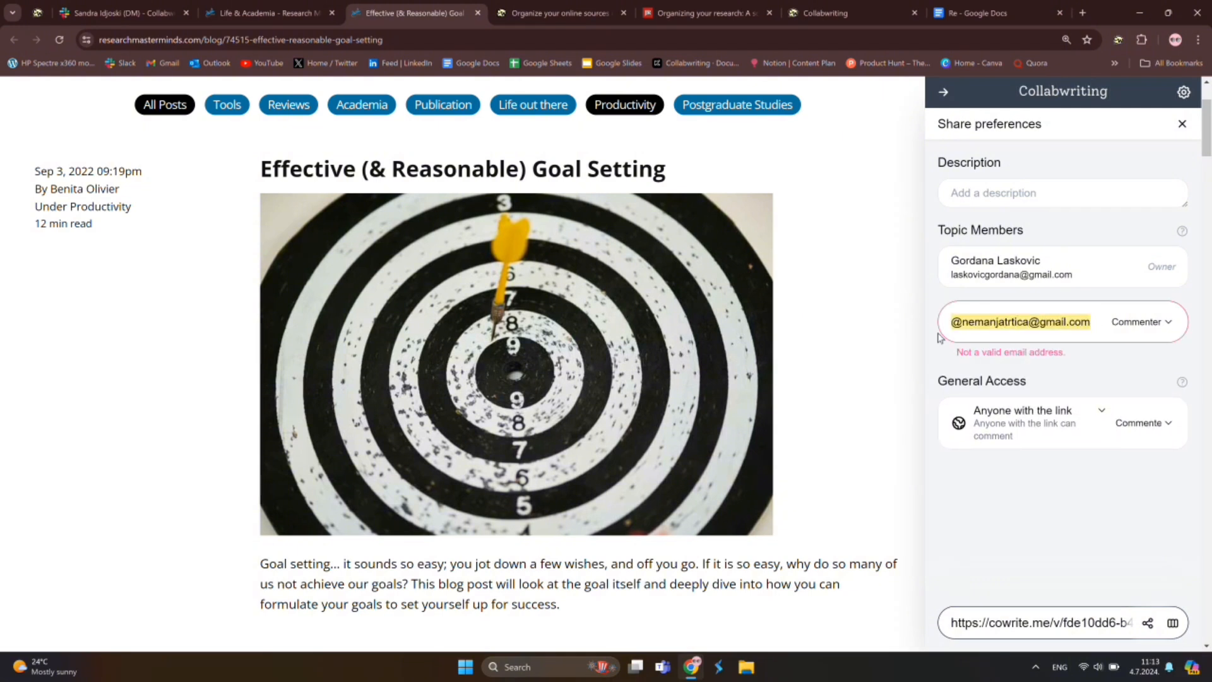
key(BackSpace)
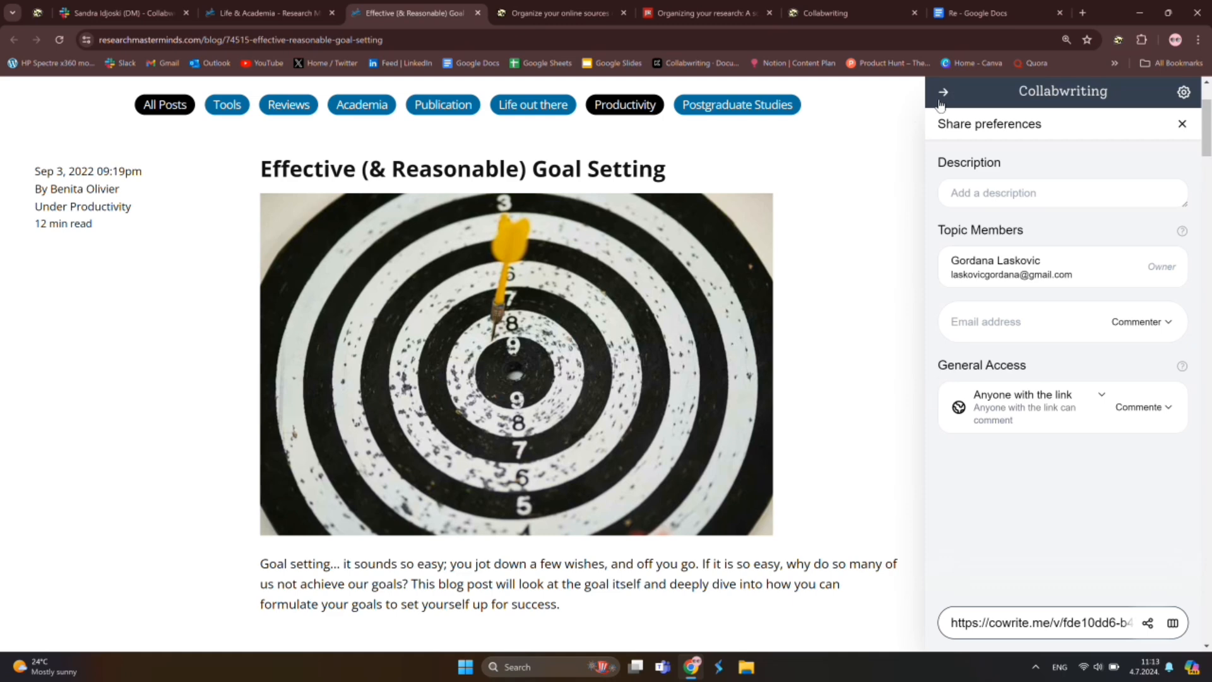
Close the sharing preferences and browse the 'Organize online sources' article
click(943, 92)
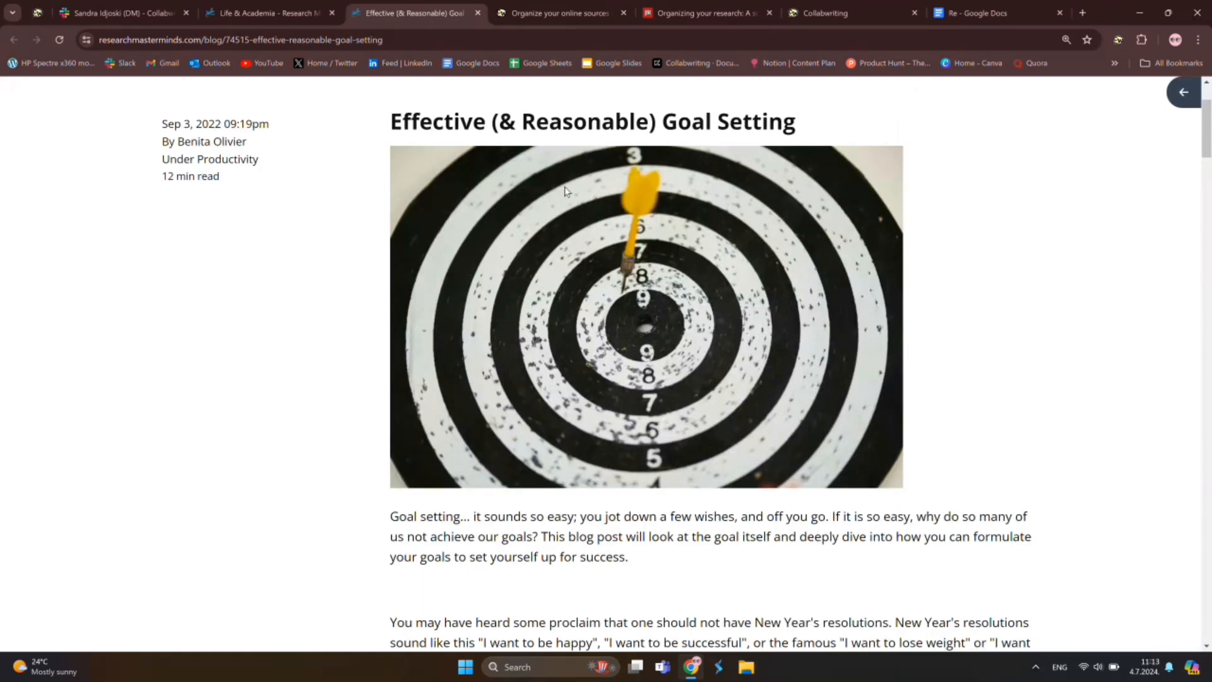
click(560, 8)
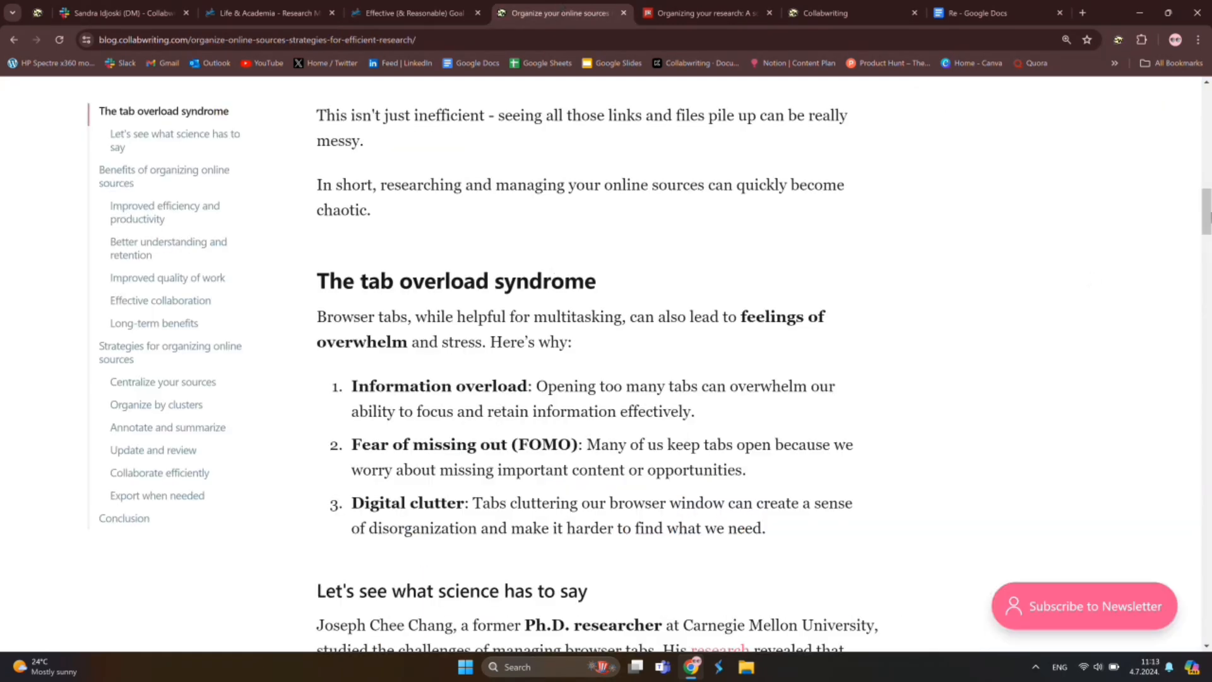
drag(1208, 215, 1209, 140)
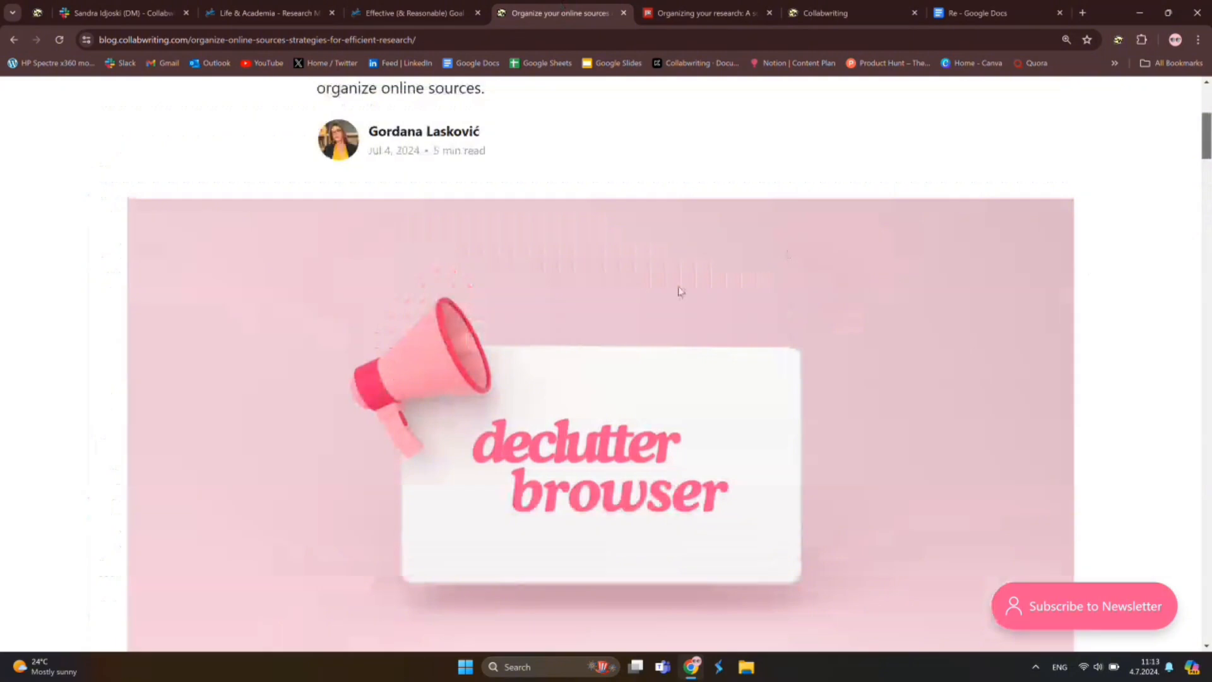
scroll(681, 292, up, 5)
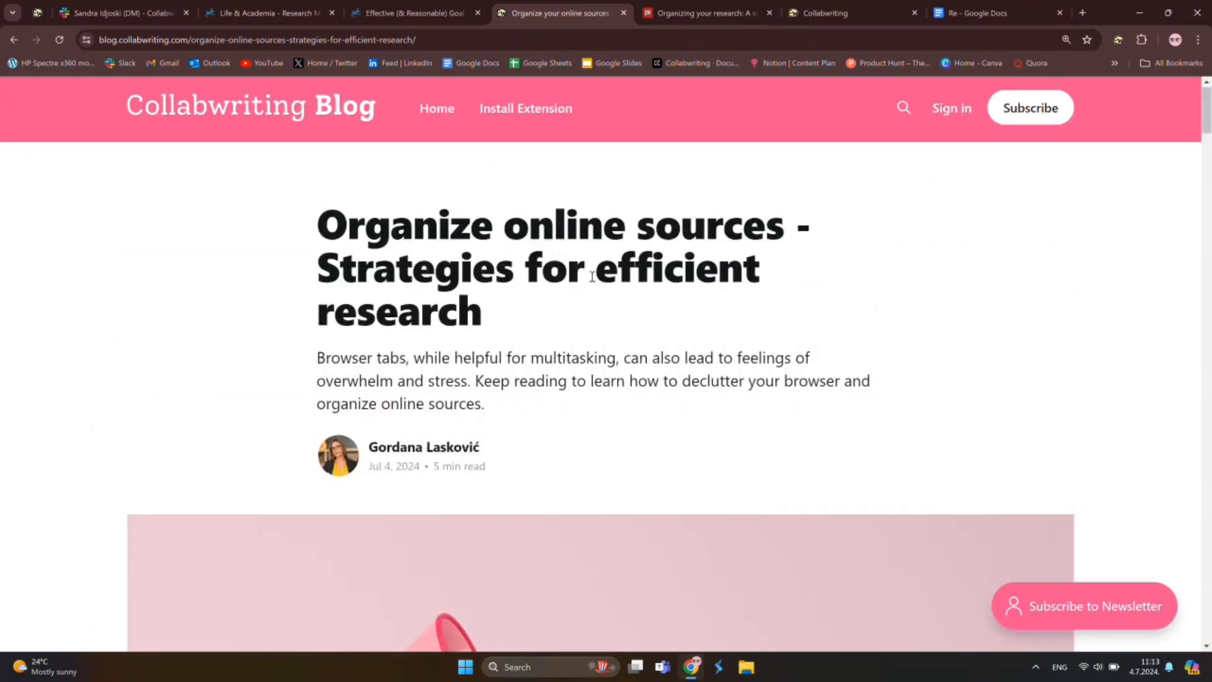
scroll(344, 323, down, 13)
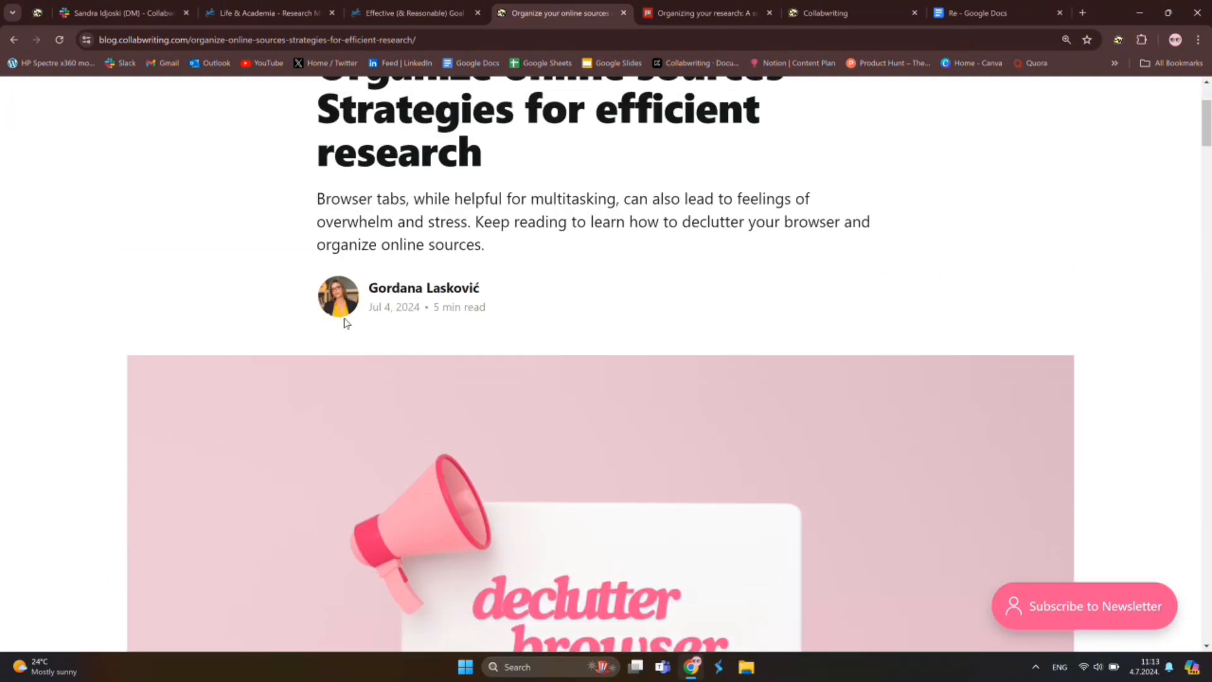
scroll(345, 323, down, 3)
scroll(461, 273, up, 2)
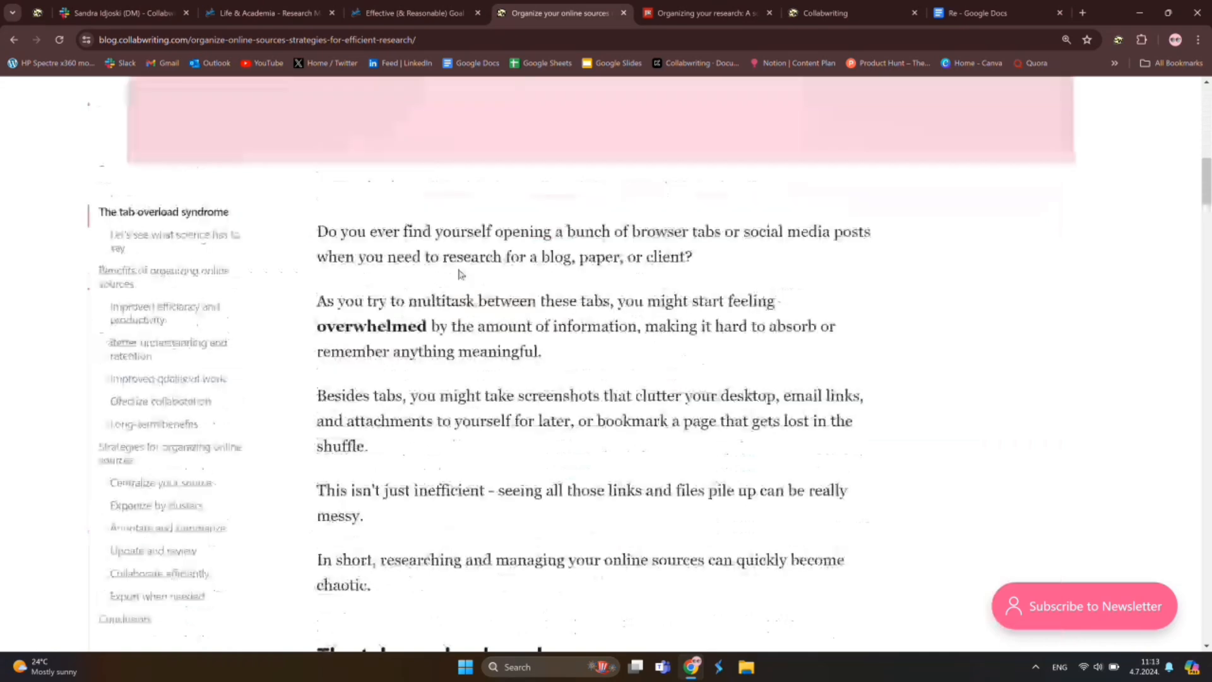
Create and confirm a new Collabwriting topic for the online-sources article
click(1122, 40)
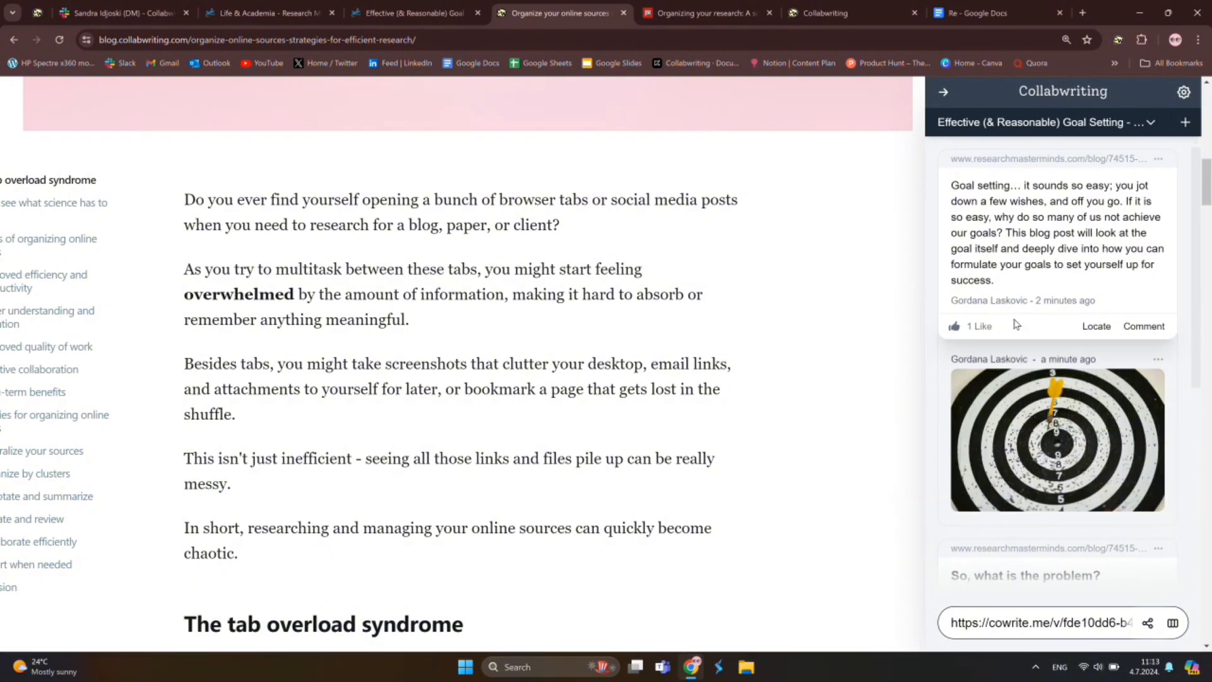
click(1185, 122)
click(1157, 124)
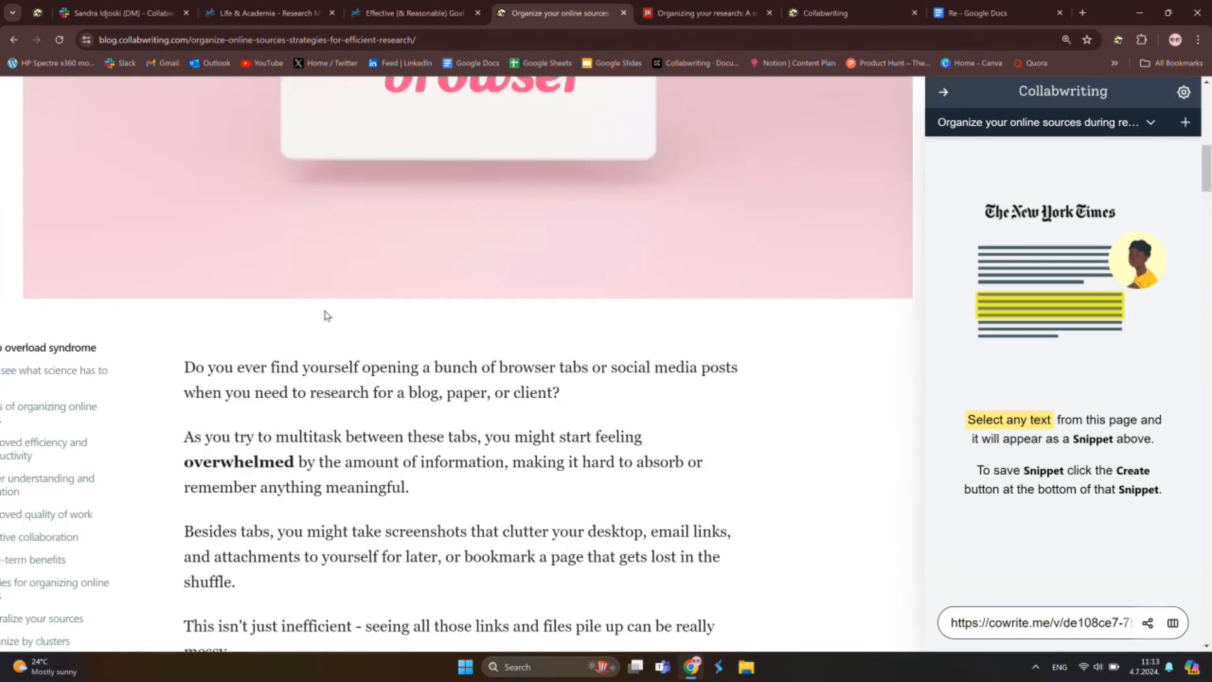
Save the opening paragraph and the tab overload section as two snippets
drag(184, 269, 476, 321)
click(1173, 278)
scroll(463, 343, down, 5)
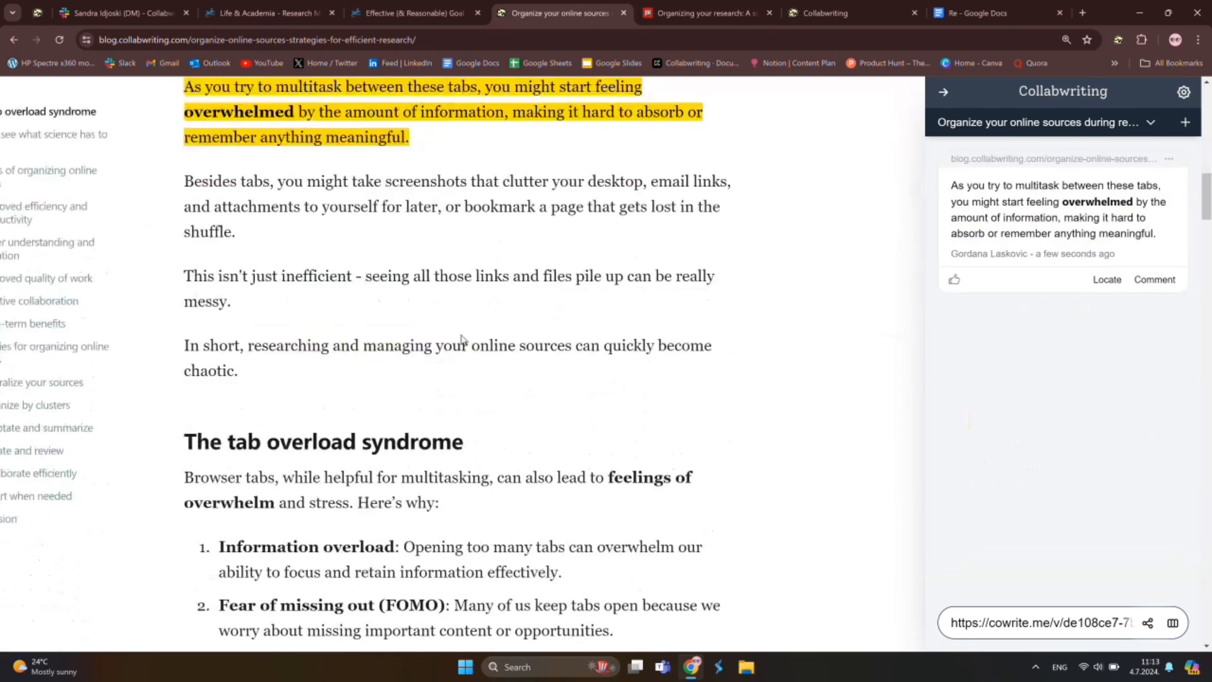
drag(184, 351, 633, 564)
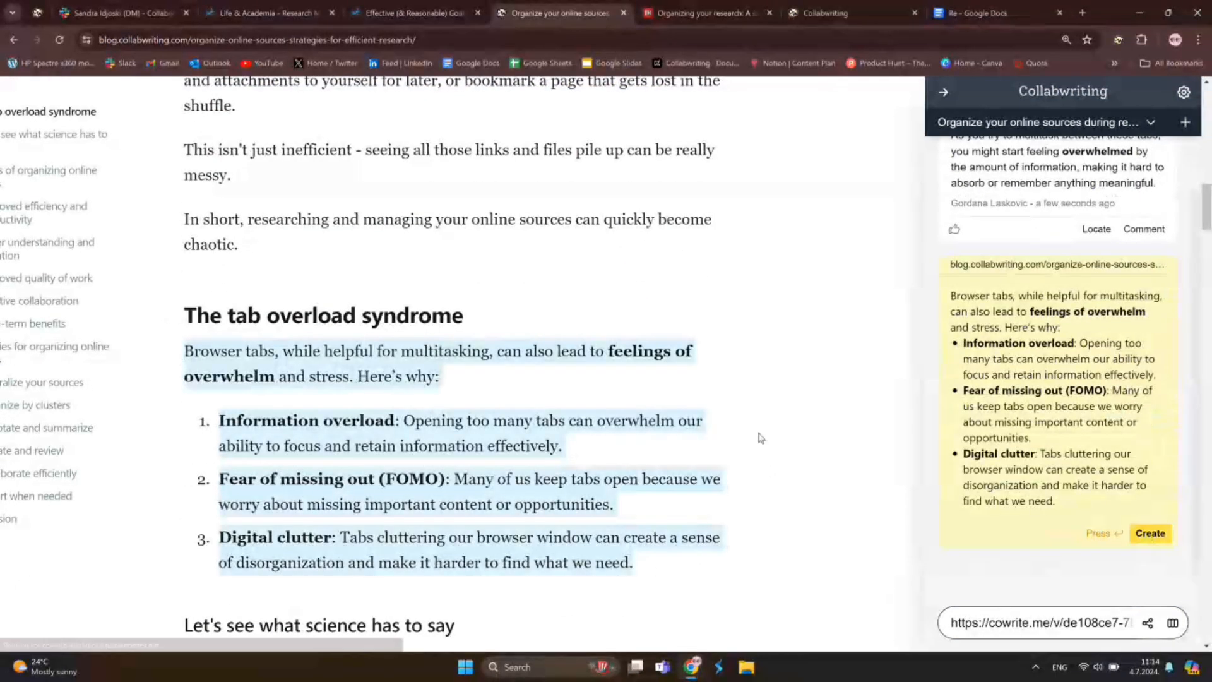
click(1150, 532)
Title the second snippet 'The tab overload syndrome' by pasting the copied heading
triple_click(261, 310)
key(ctrl+c)
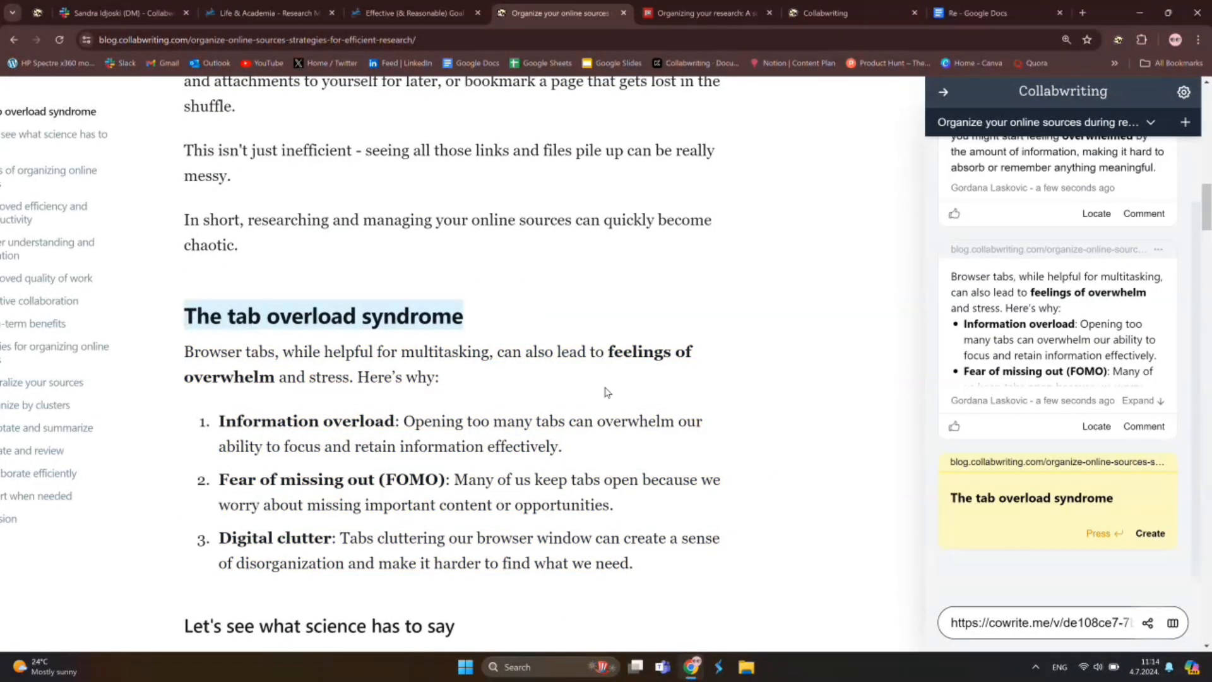
click(604, 392)
click(1169, 315)
click(1106, 320)
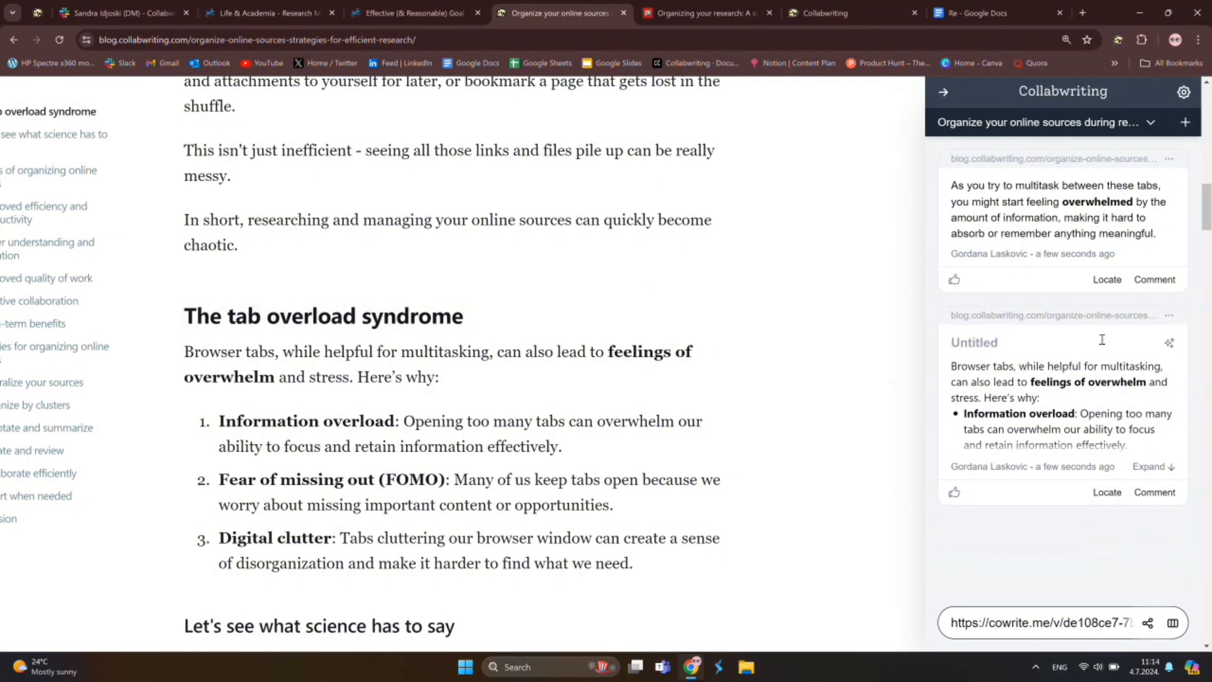
key(ctrl+v)
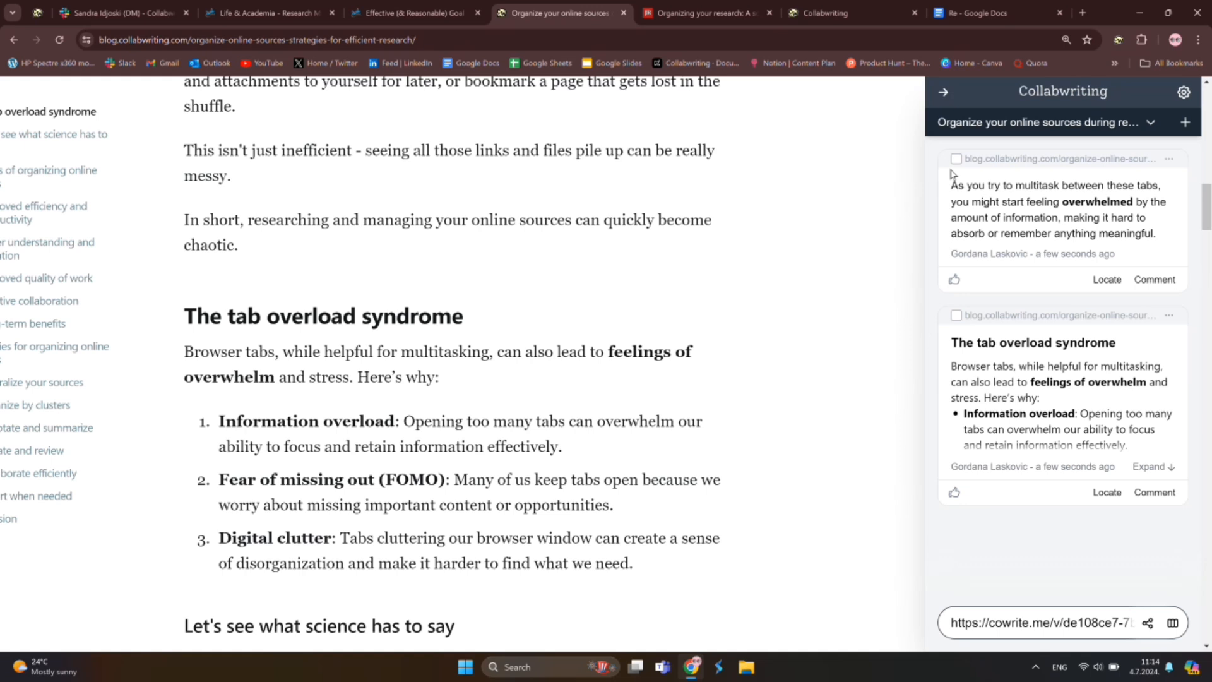
Select both snippet cards and delete them, confirming the deletion
click(956, 159)
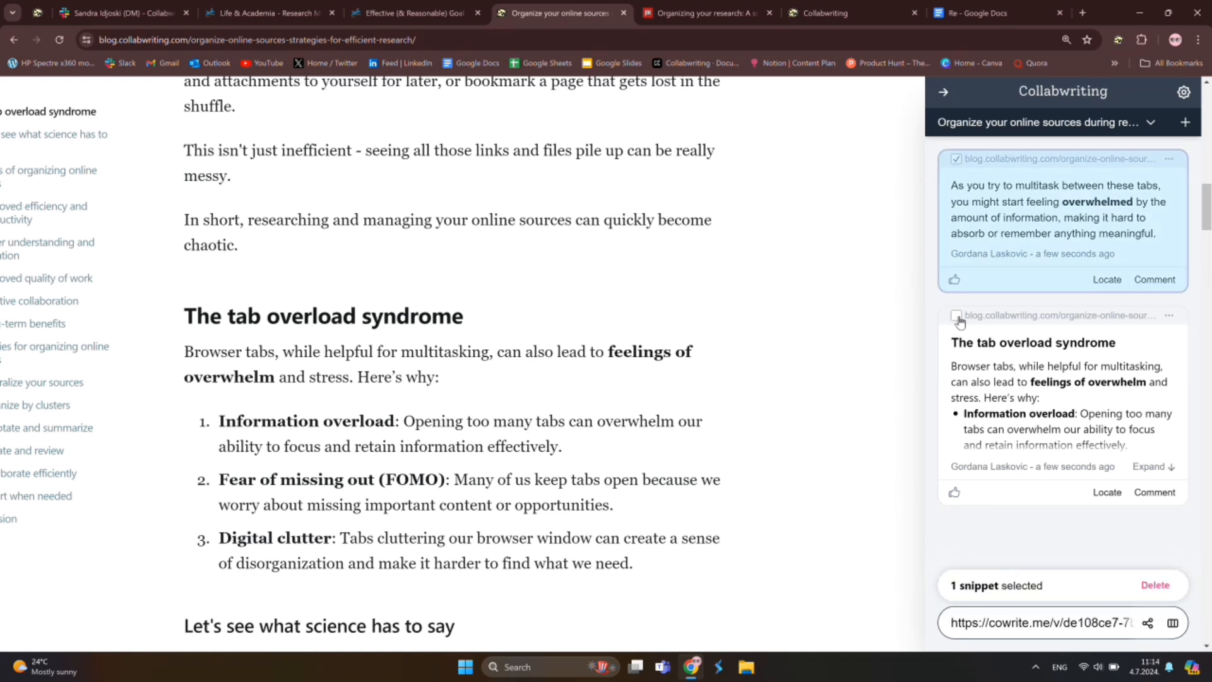
click(956, 315)
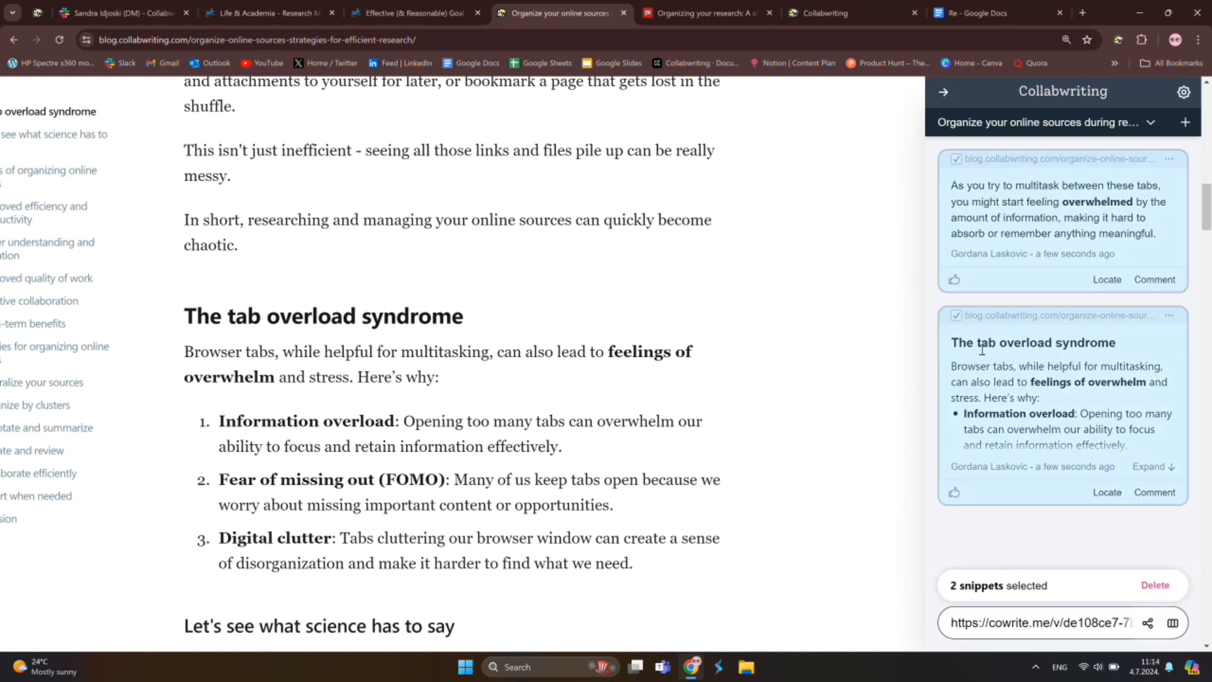
click(1156, 586)
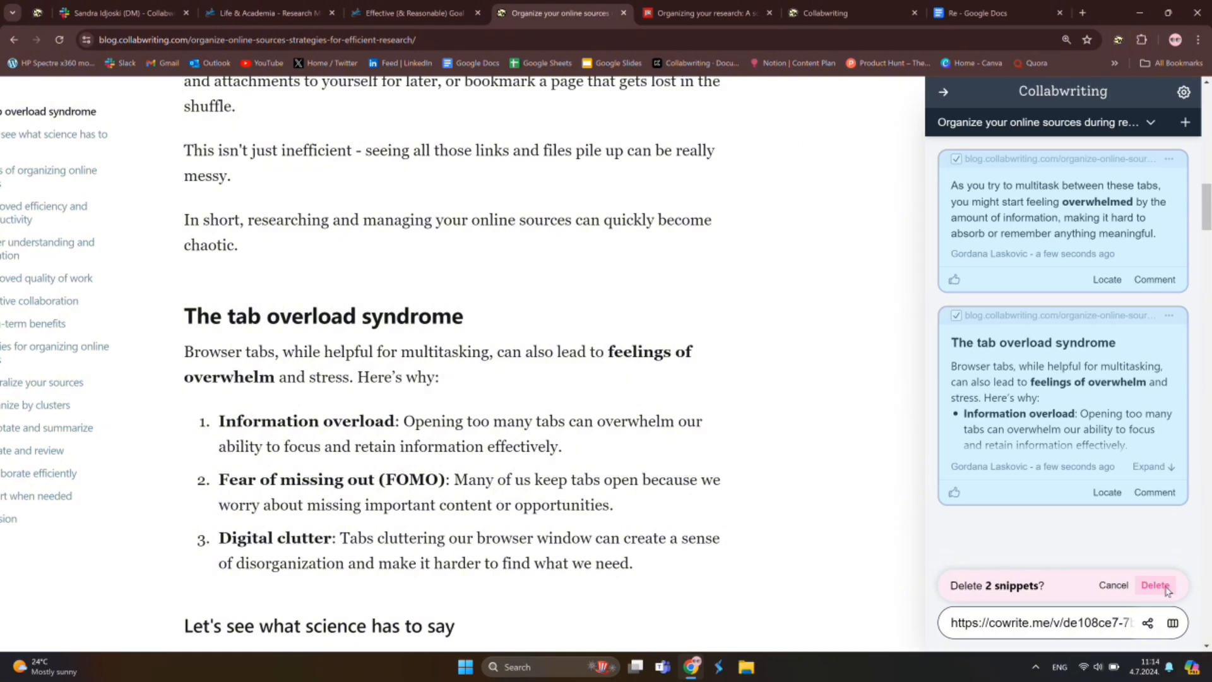
click(1165, 588)
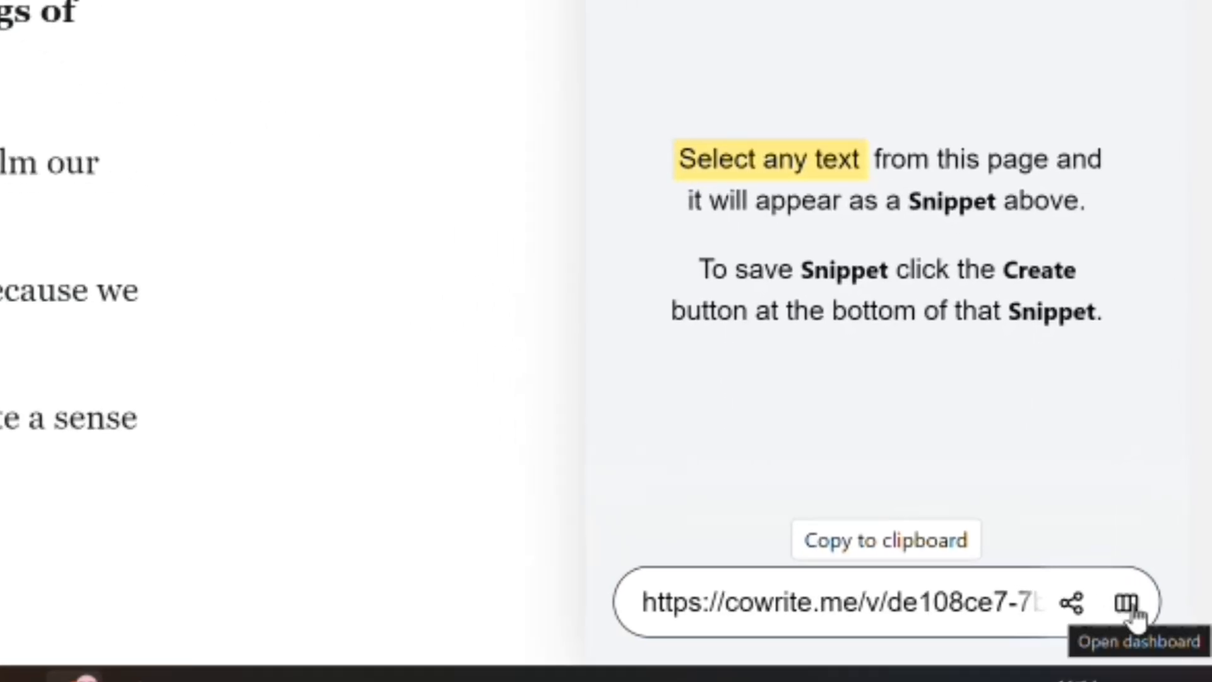
View the Effective (& Reasonable) Goal Setting topic on the dashboard, then go to the Re Google Doc
click(1127, 604)
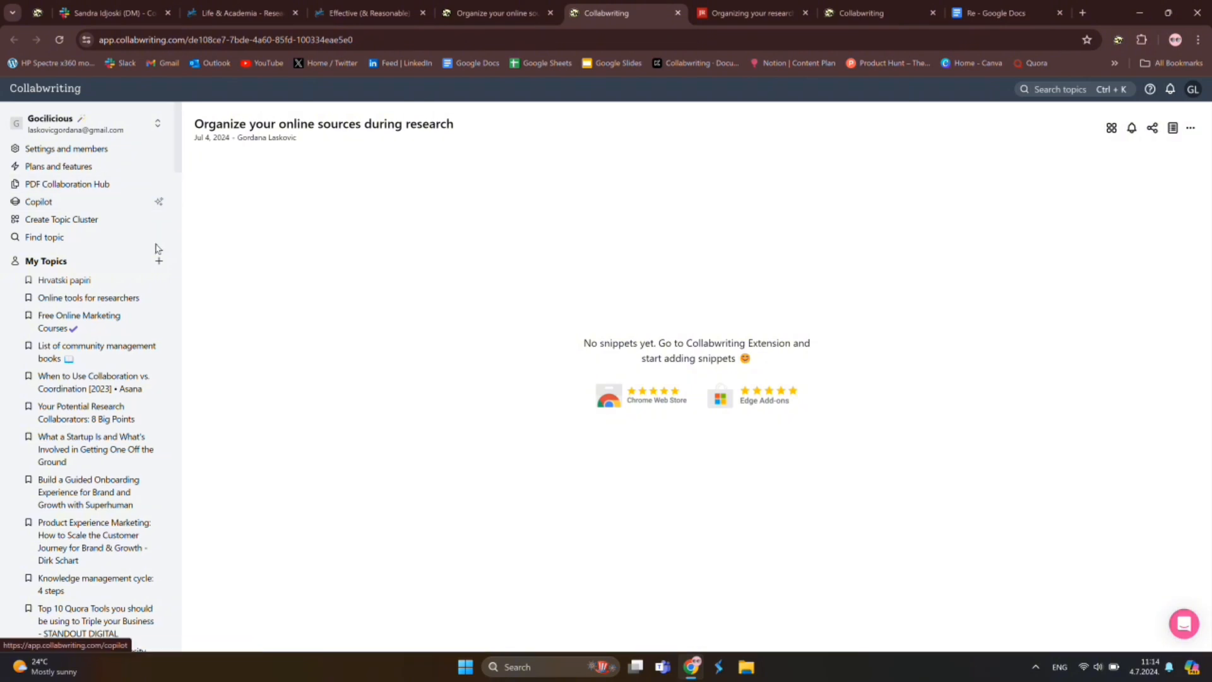
click(73, 323)
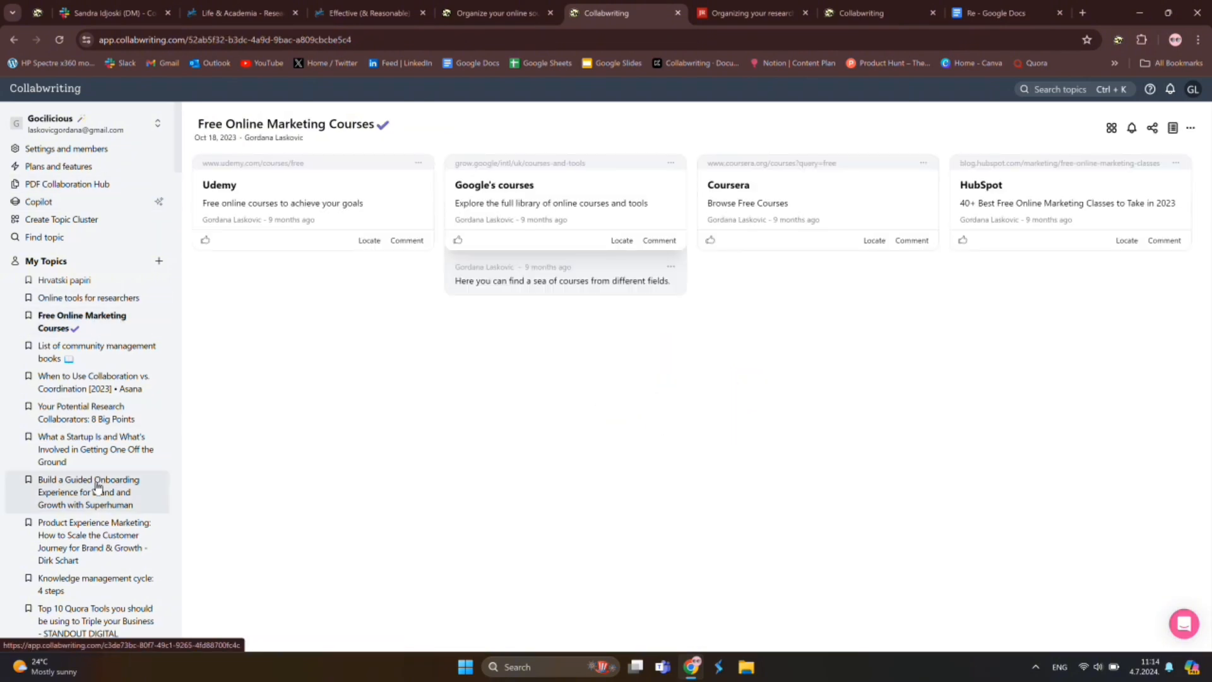
scroll(111, 379, down, 5)
scroll(107, 429, down, 5)
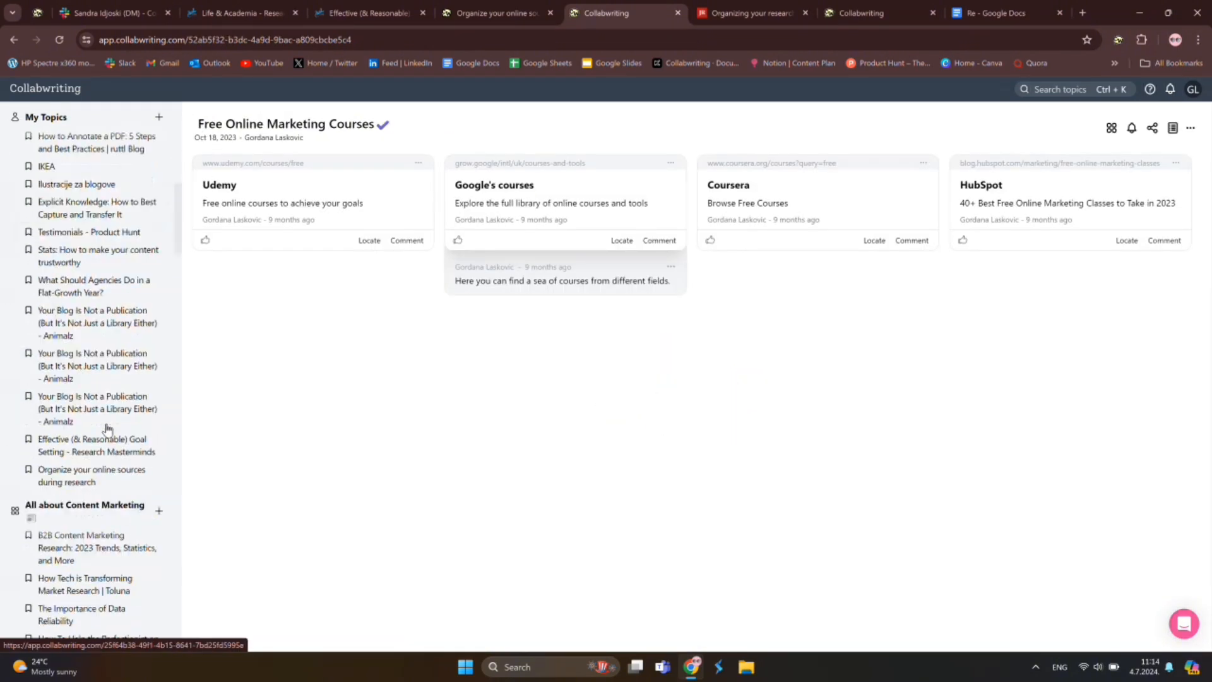
click(120, 444)
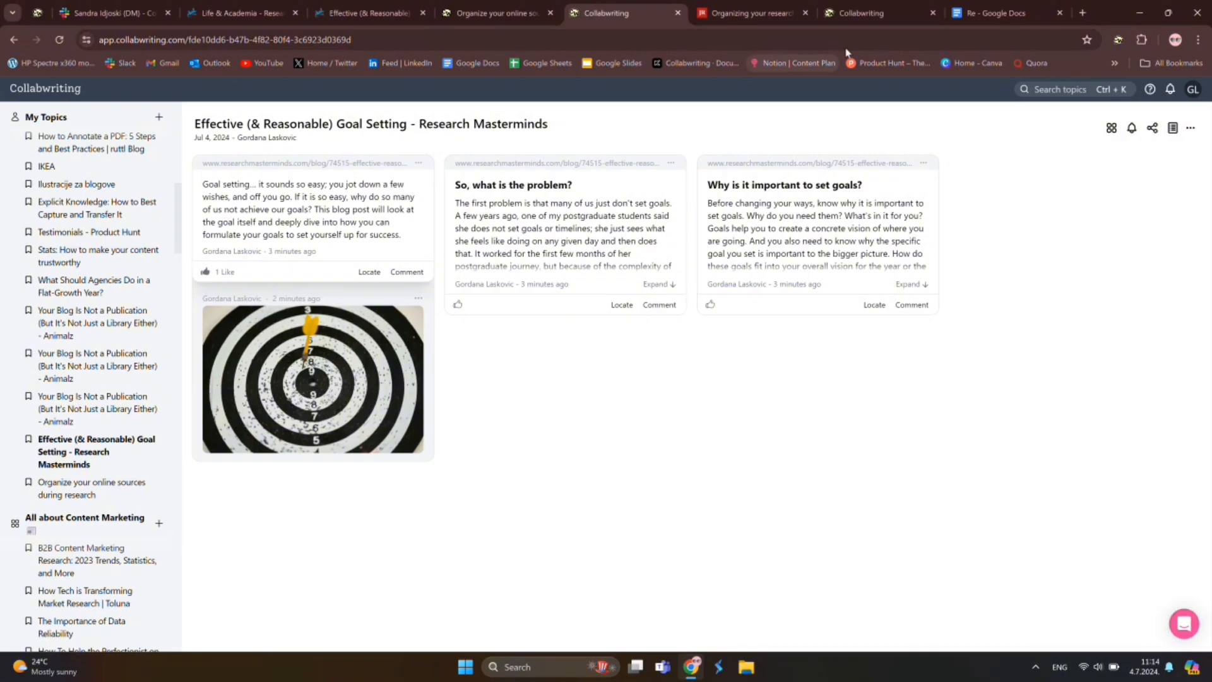
click(998, 13)
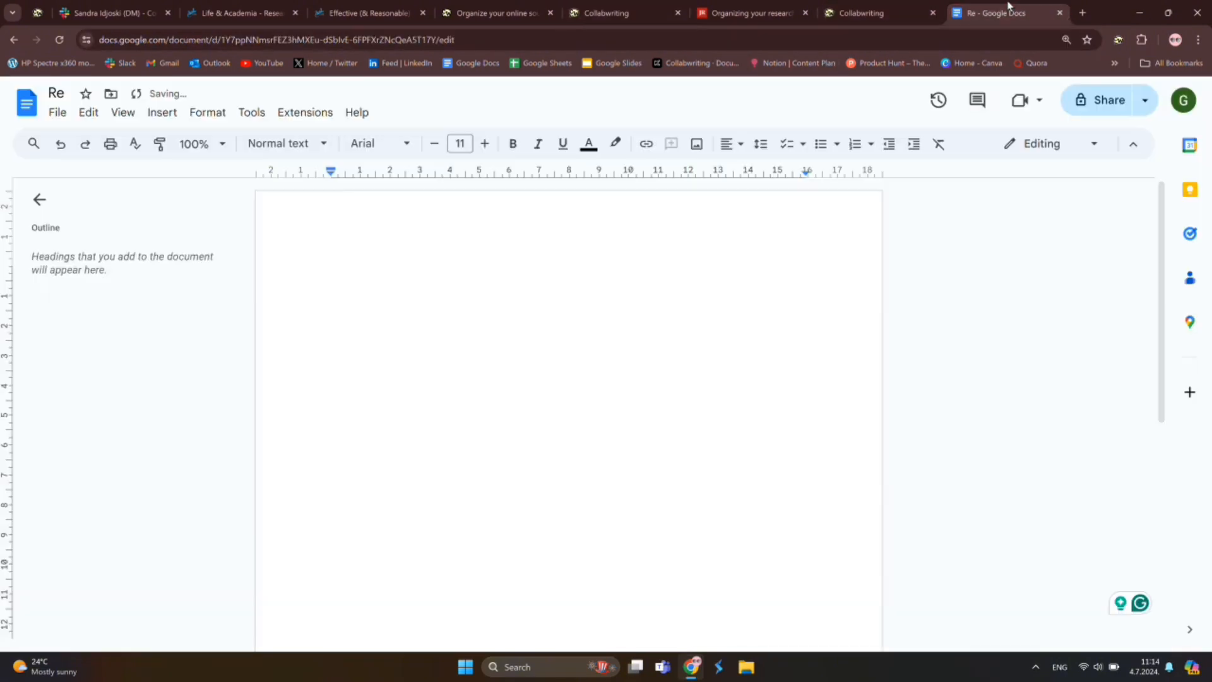
Bring up Collabwriting beside the doc and switch to the Effective (& Reasonable) Goal Setting topic
click(1120, 41)
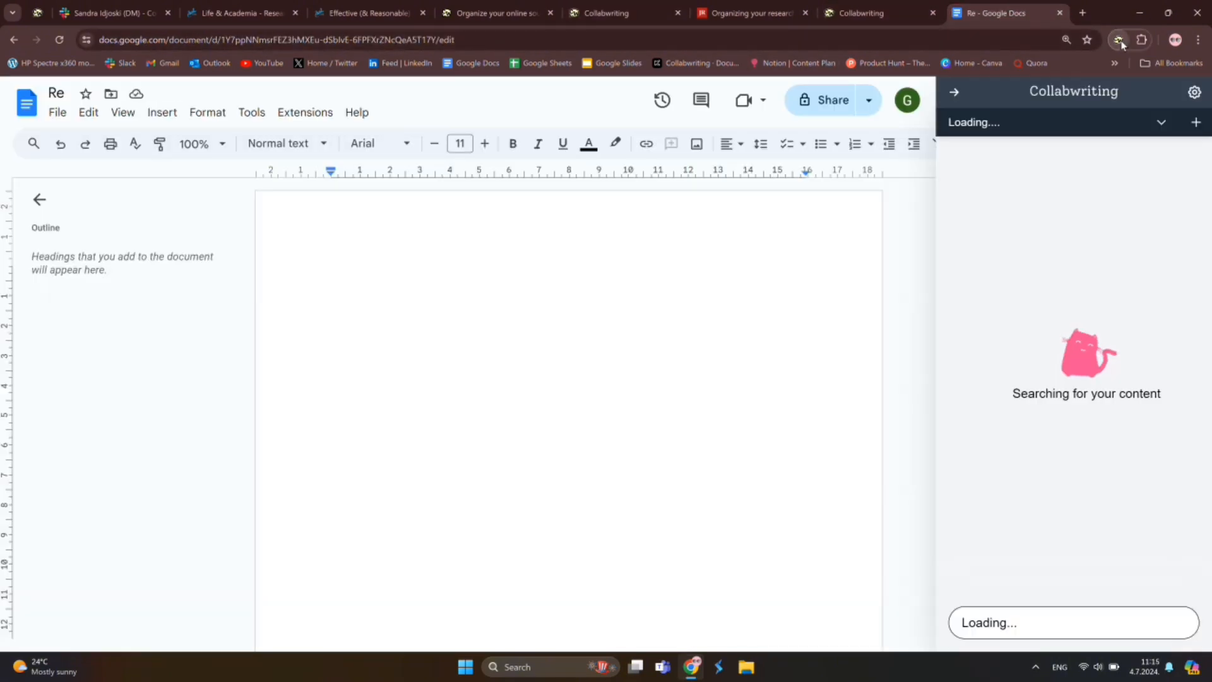
click(1159, 122)
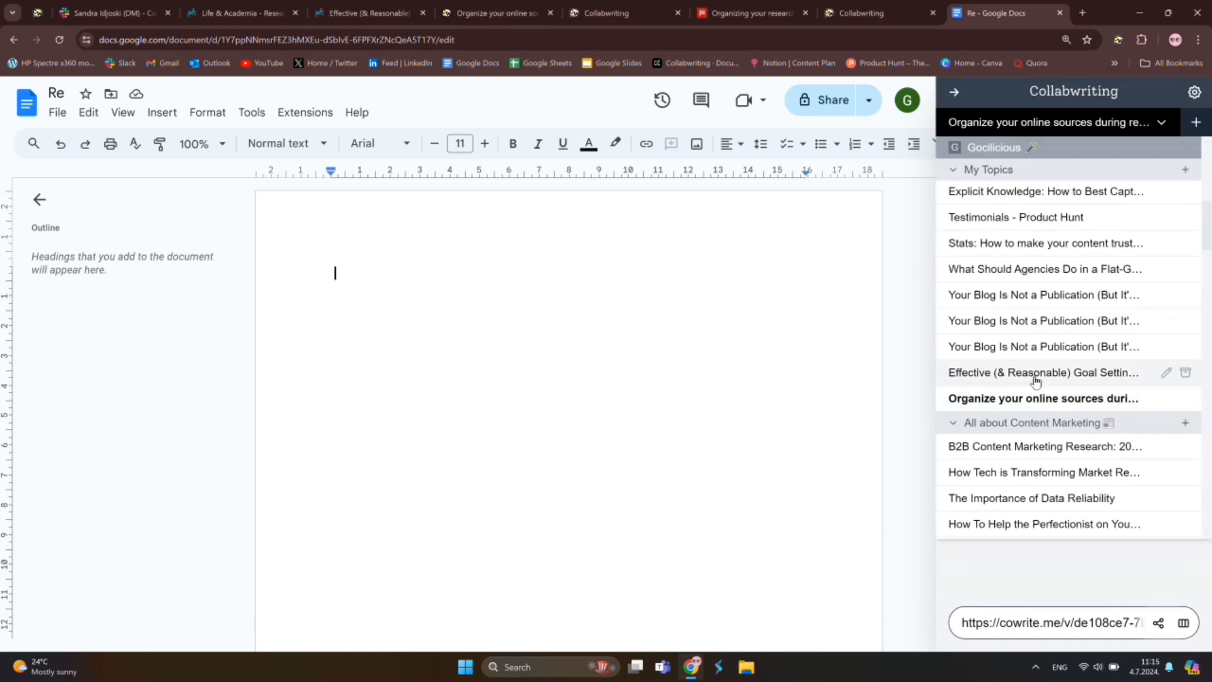
click(1036, 376)
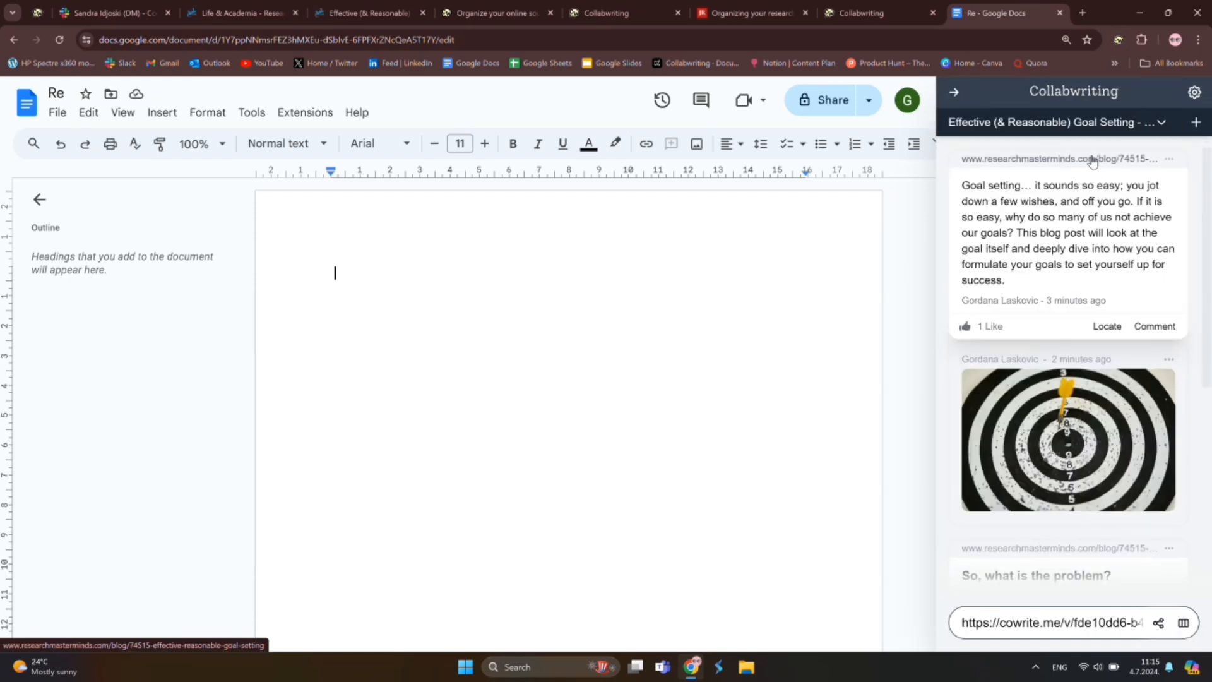
Drag the intro and 'So, what is the problem?' snippets into Re, then return to the Collabwriting homepage
drag(1078, 176, 375, 296)
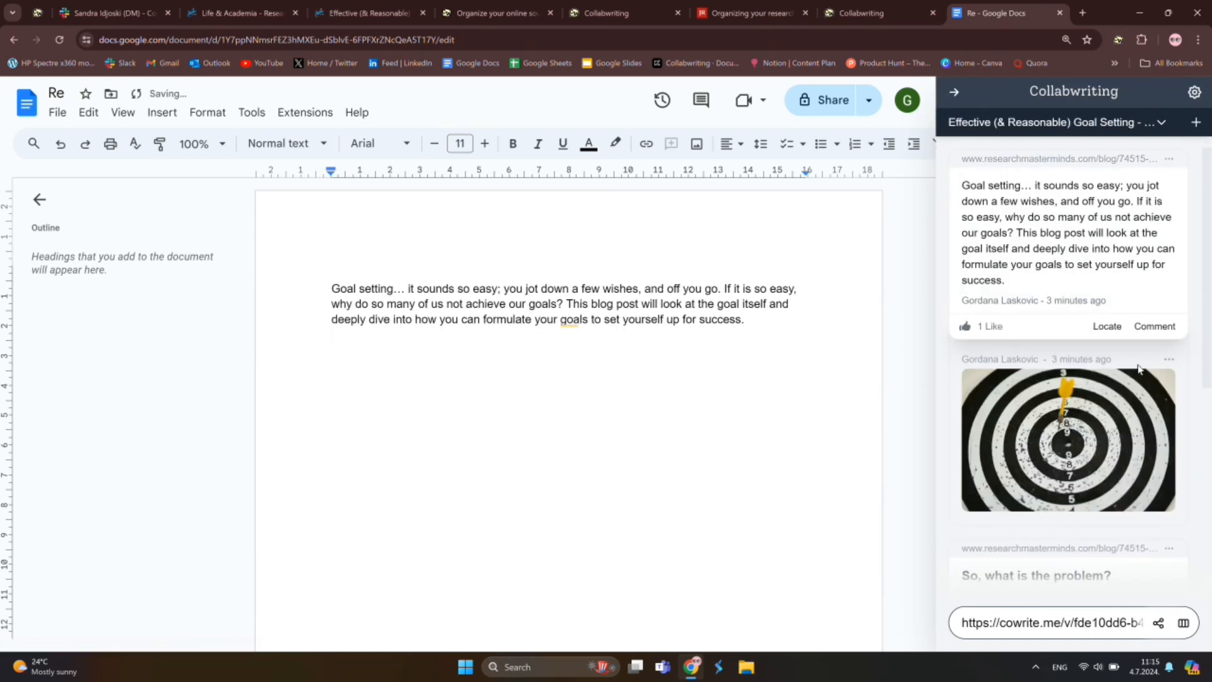
drag(1033, 402, 396, 429)
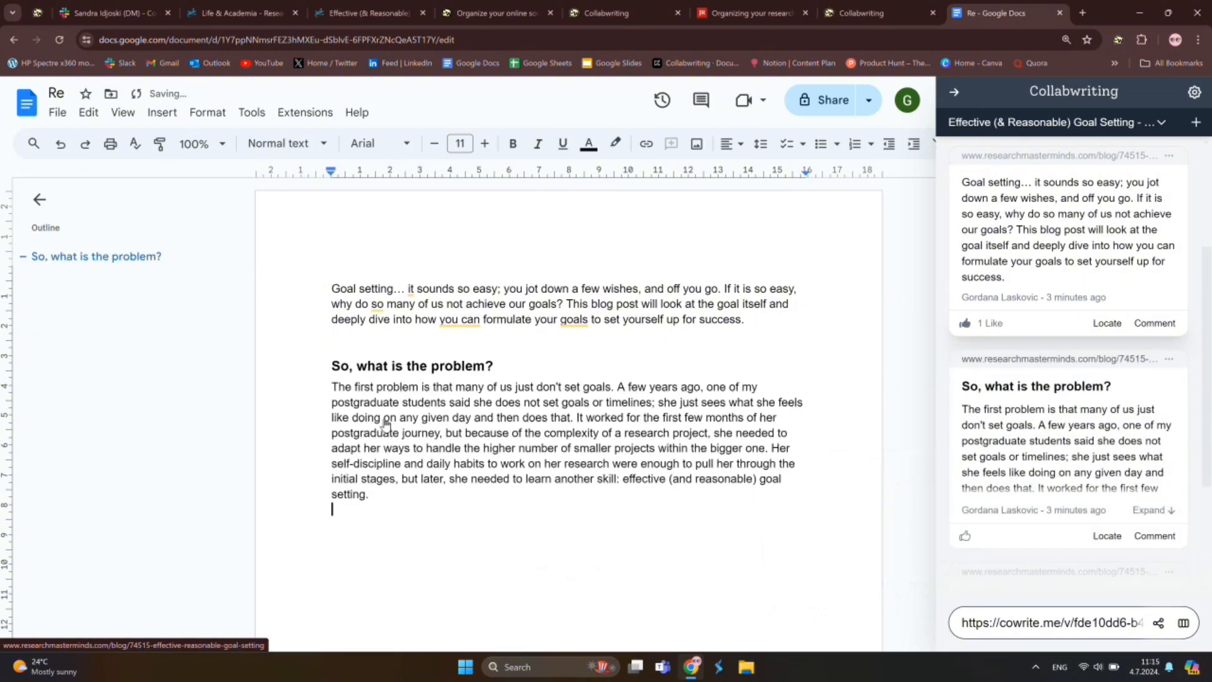
scroll(539, 549, down, 1)
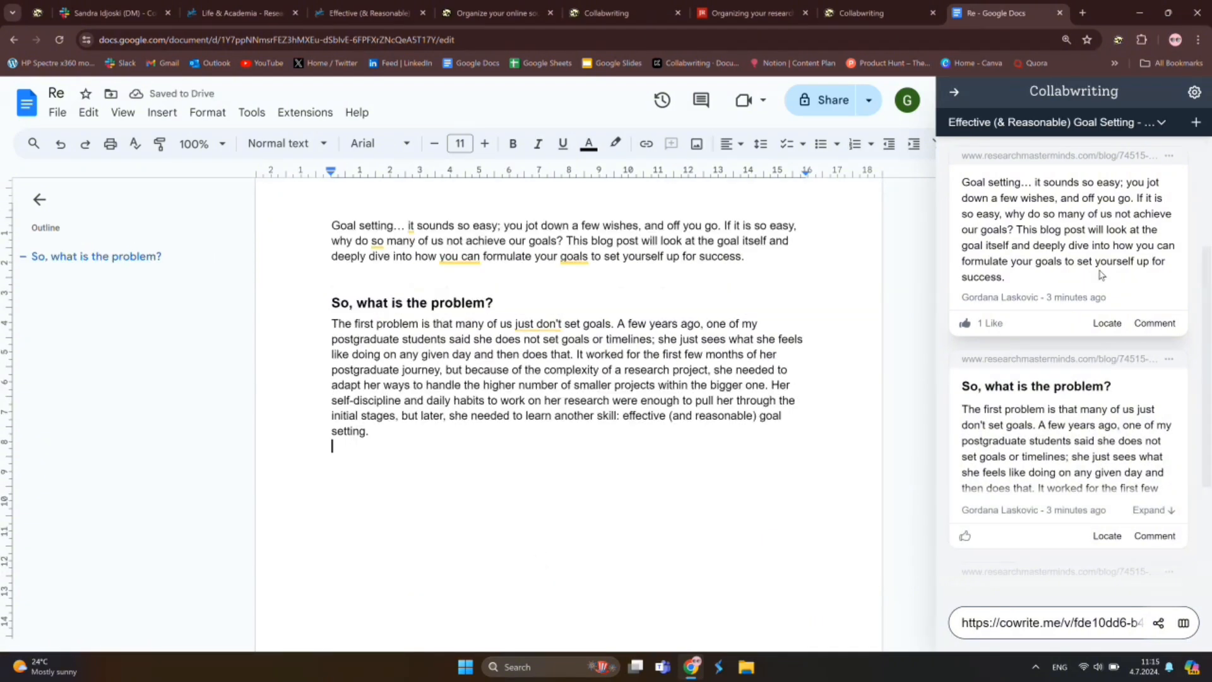
click(858, 10)
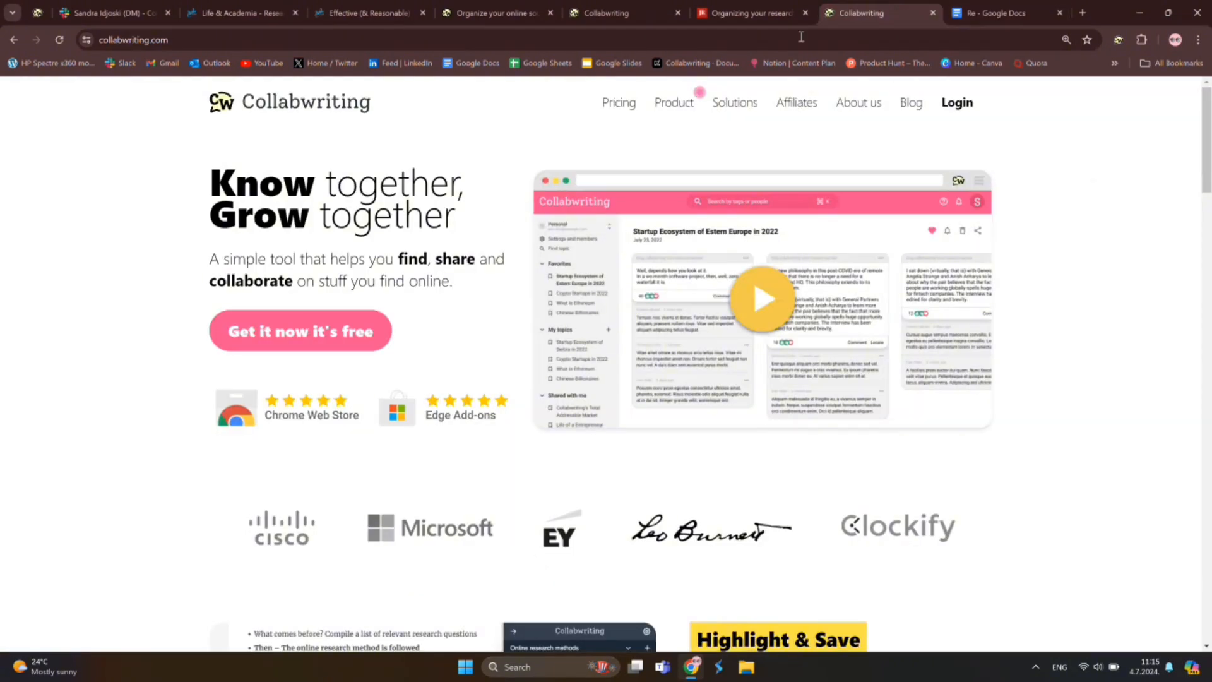